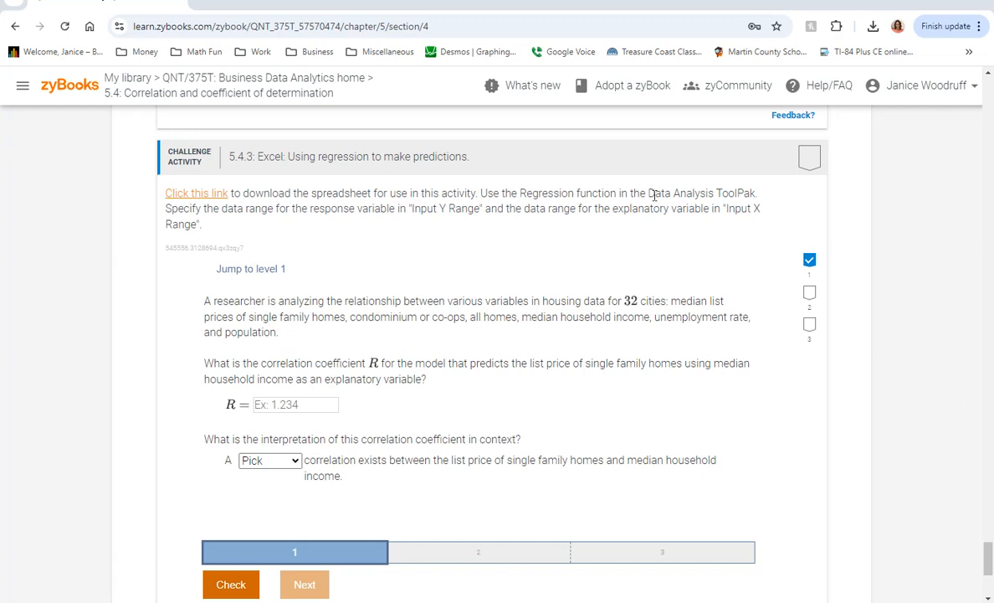
- Switch to the cityhomes workbook in Excel and open the Regression tool of the Data Analysis ToolPak
drag(650, 192, 755, 191)
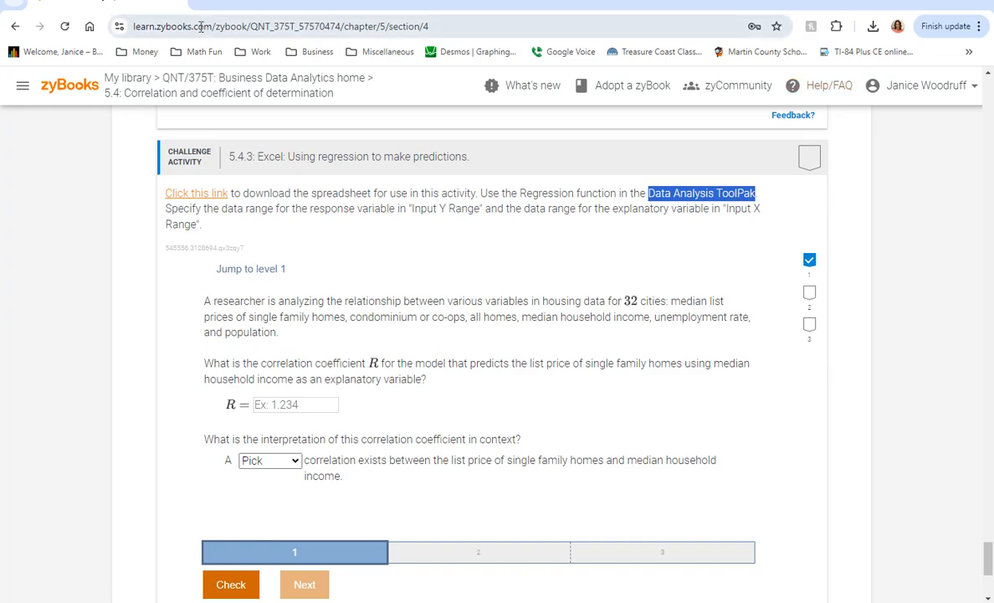
drag(127, 6, 95, 25)
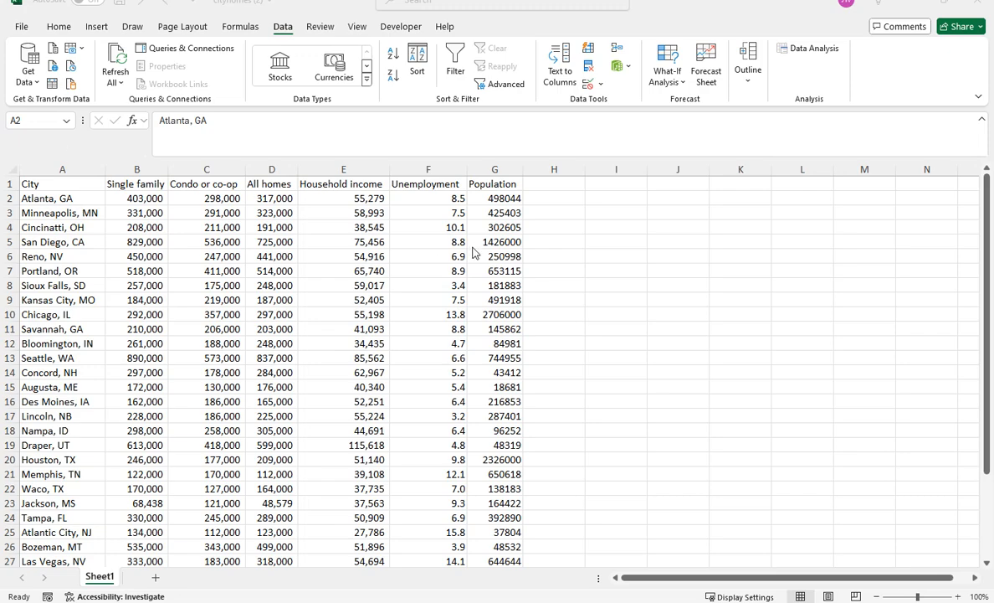
click(59, 27)
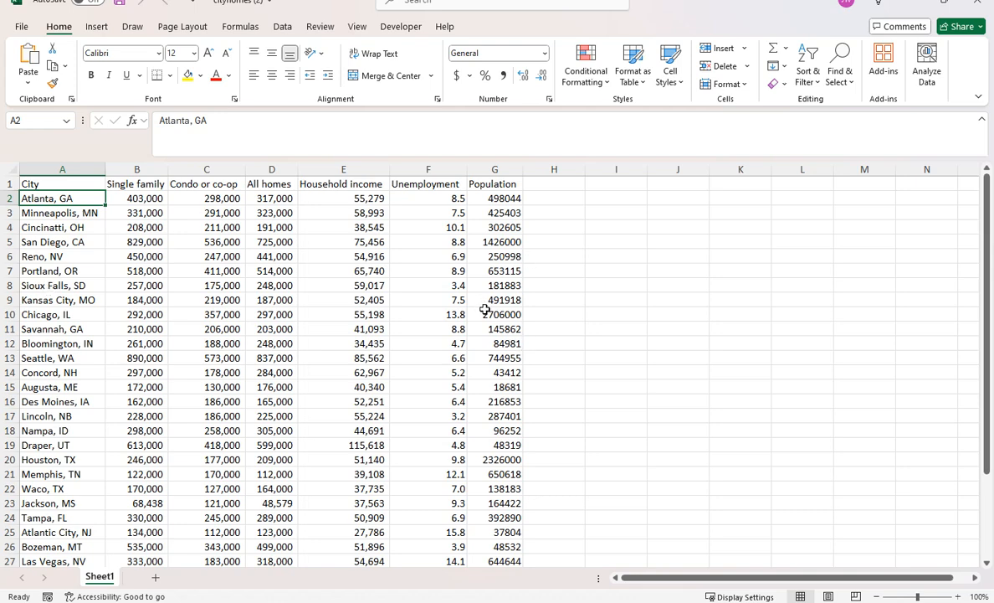
click(282, 27)
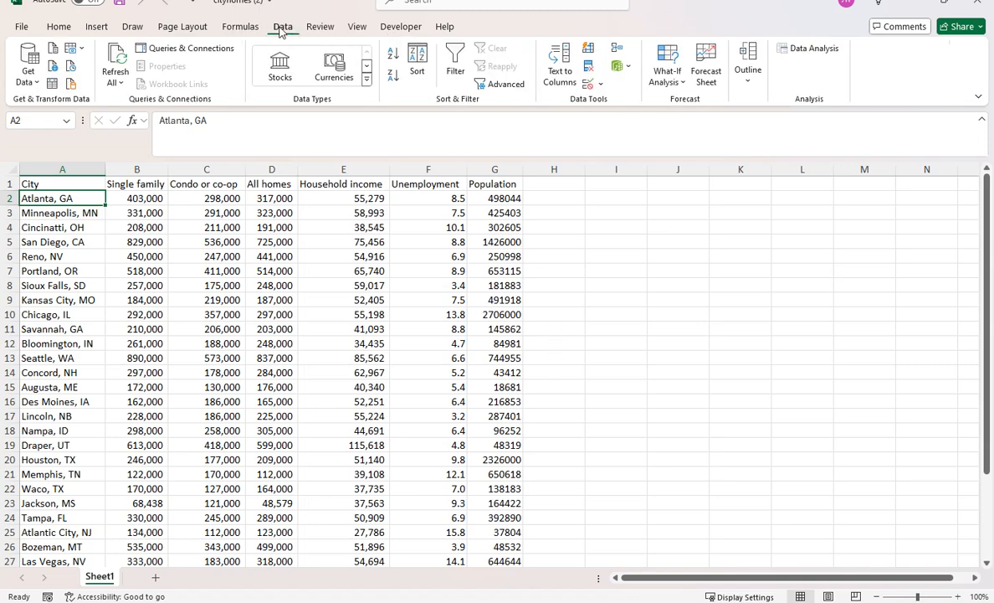
click(805, 52)
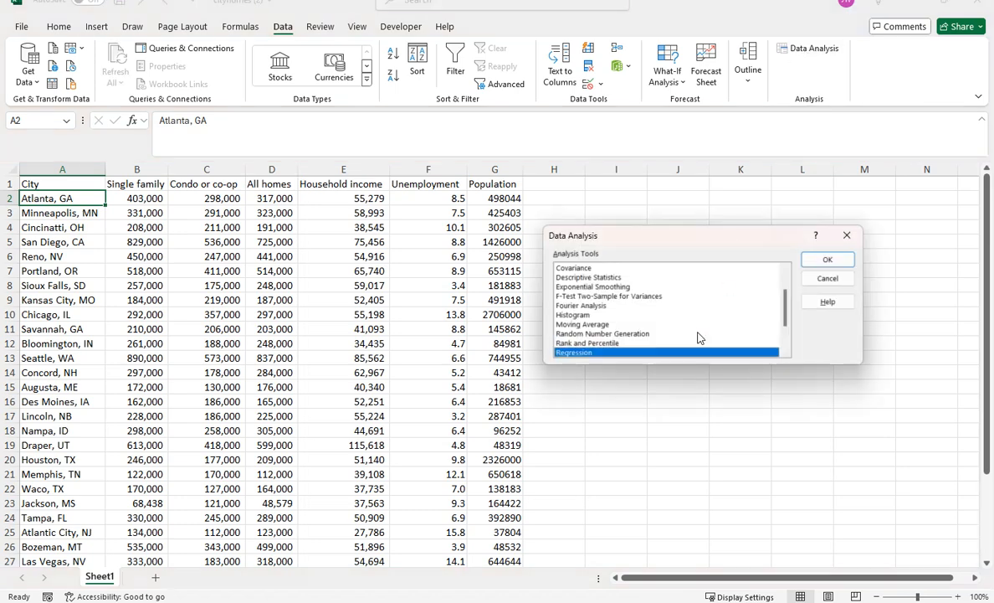
scroll(559, 311, down, 1)
click(826, 259)
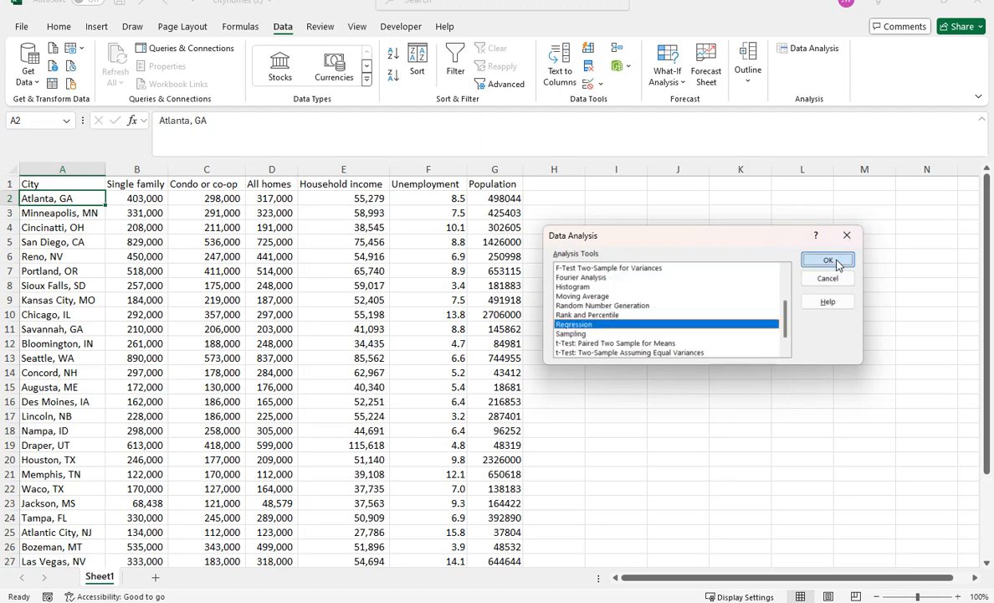
- Clear the leftover Y and X input ranges in the Regression dialog
key(Delete)
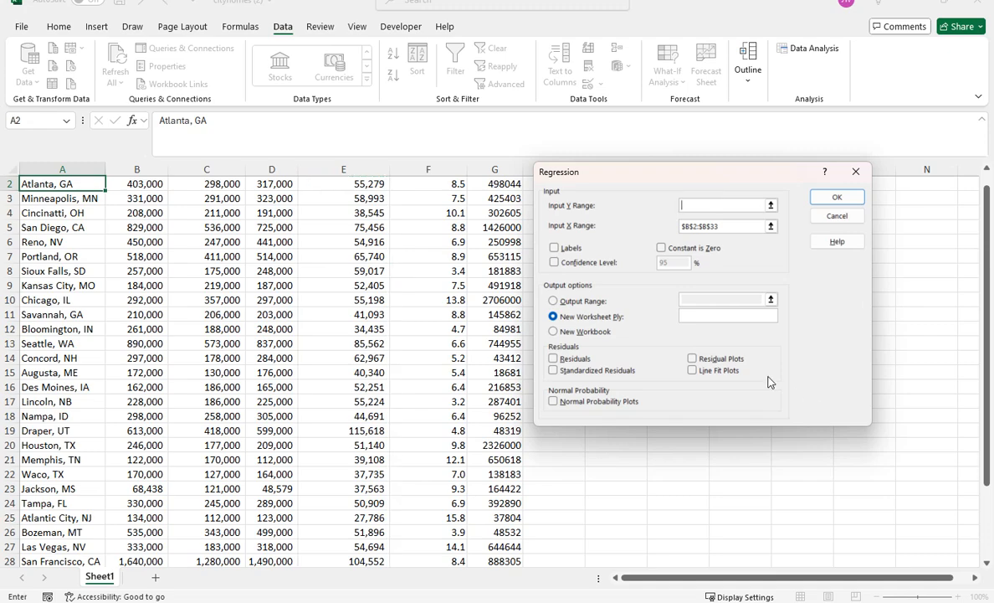
click(756, 225)
scroll(756, 227, down, 1)
drag(754, 226, 669, 227)
key(Delete)
click(723, 208)
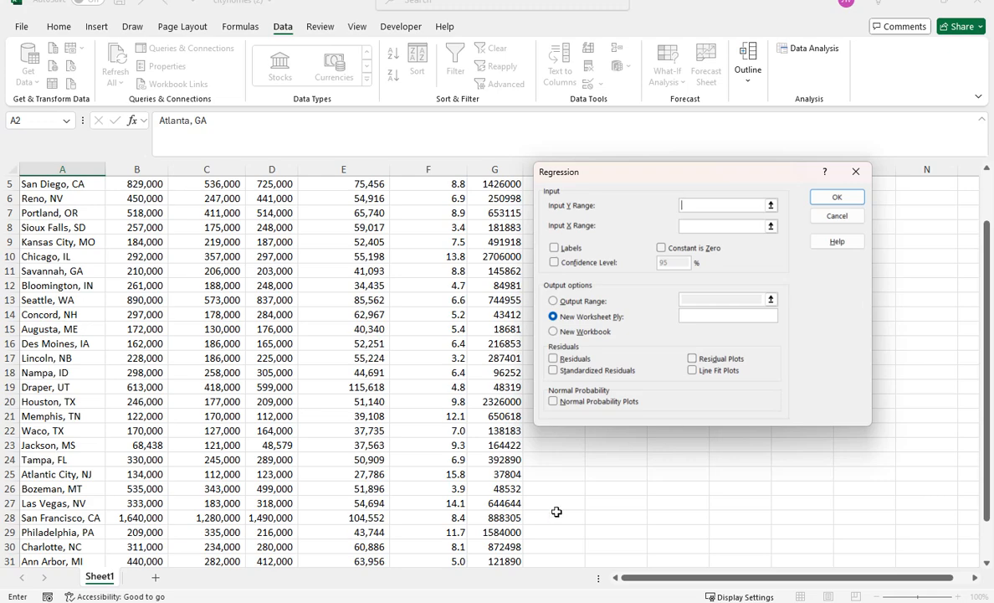
- Set the regression's Input Y Range to the household income values in $E$2:$E$33
scroll(438, 465, up, 2)
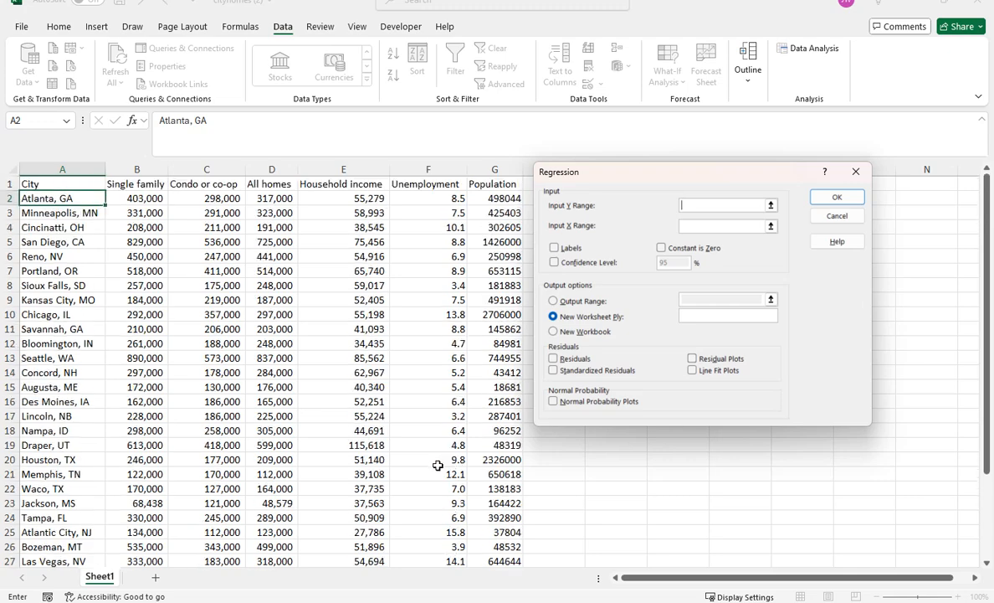
drag(615, 175, 685, 171)
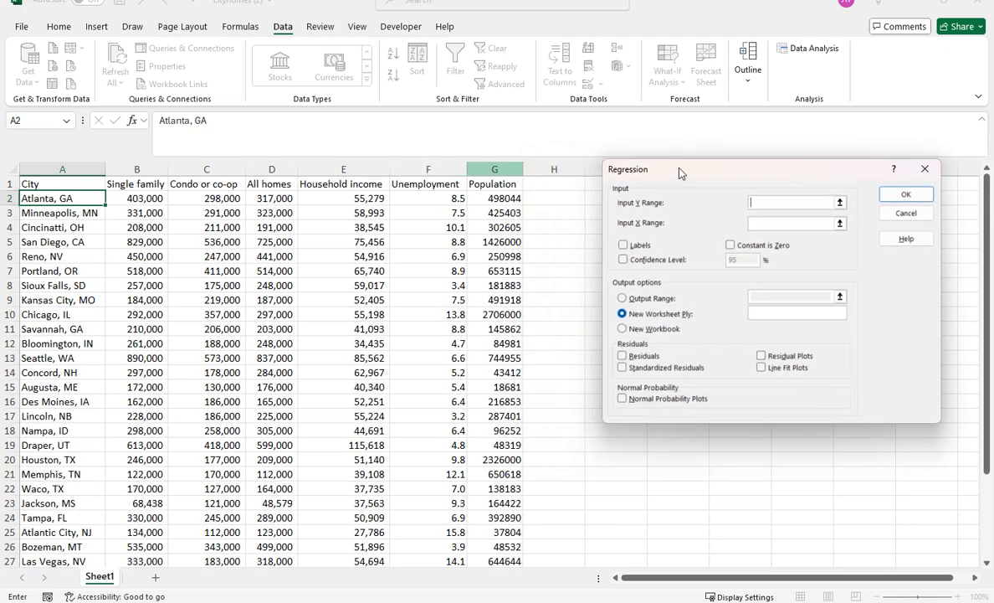
click(320, 184)
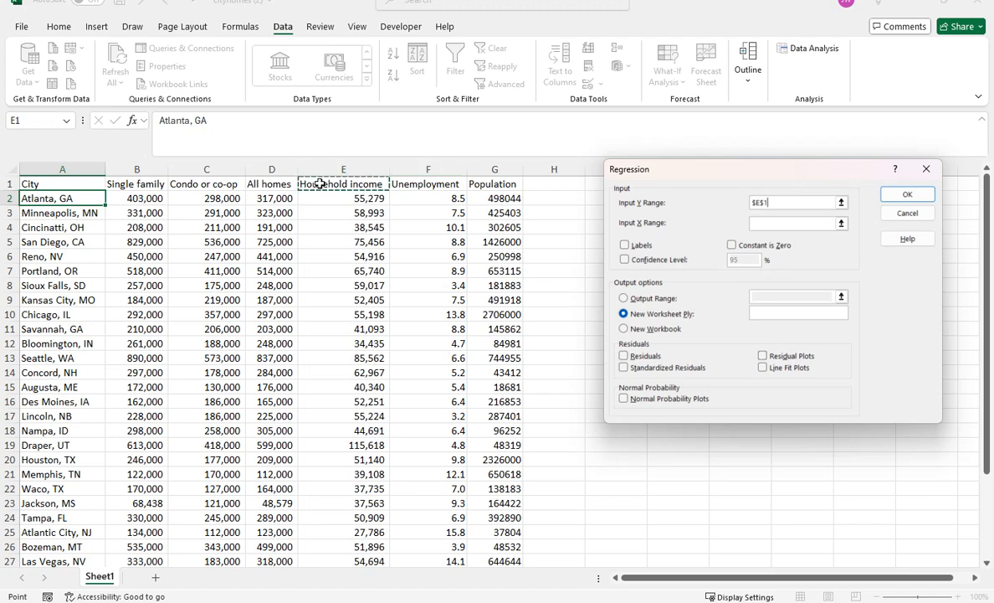
click(324, 168)
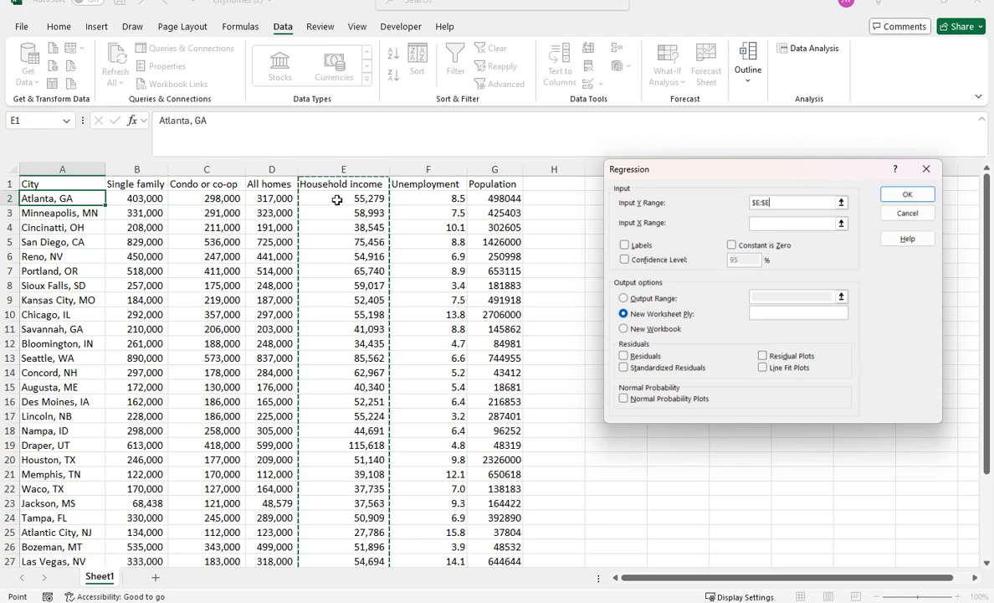
click(337, 200)
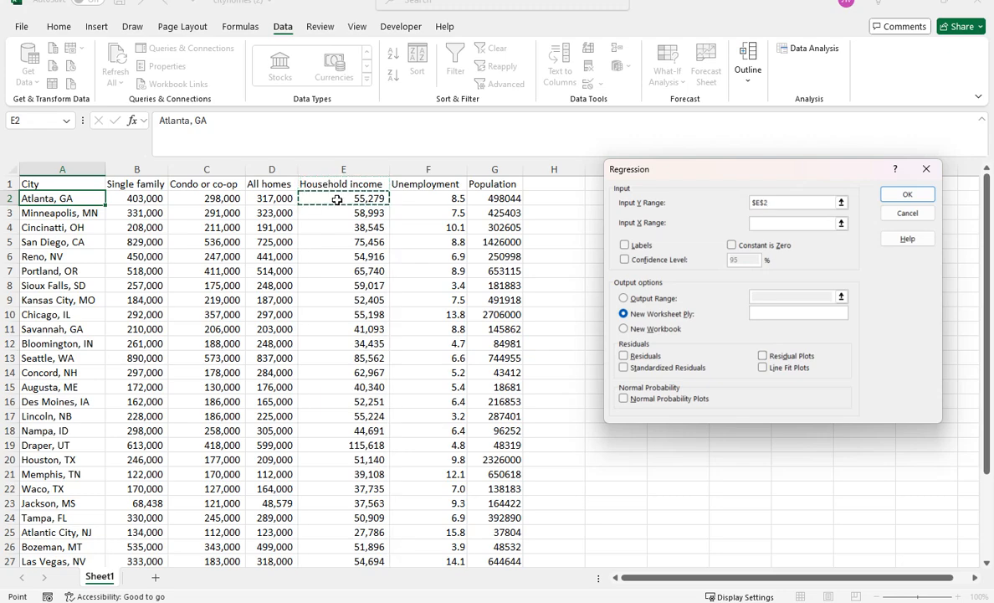
drag(338, 200, 355, 530)
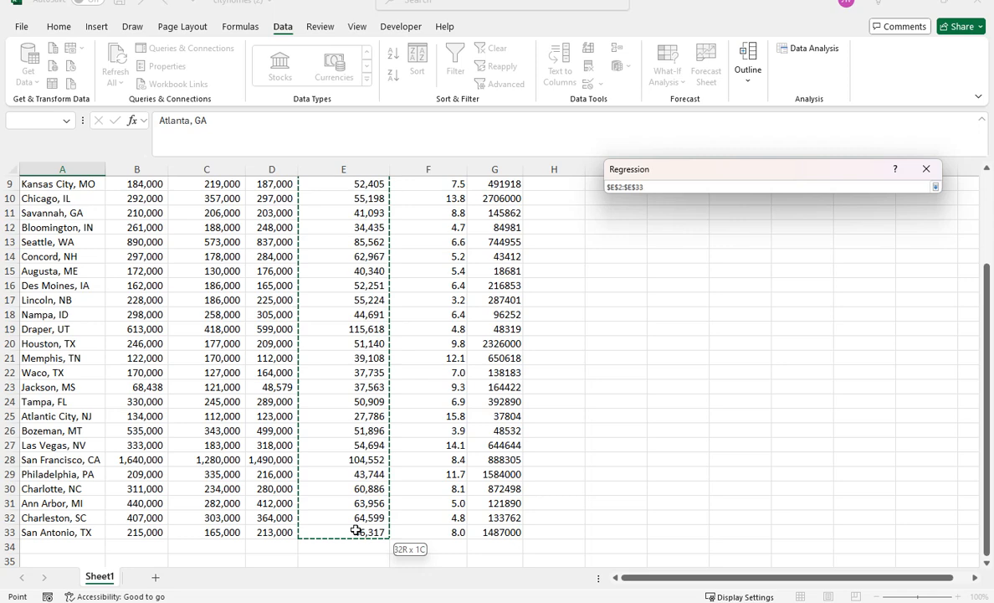
drag(355, 531, 356, 531)
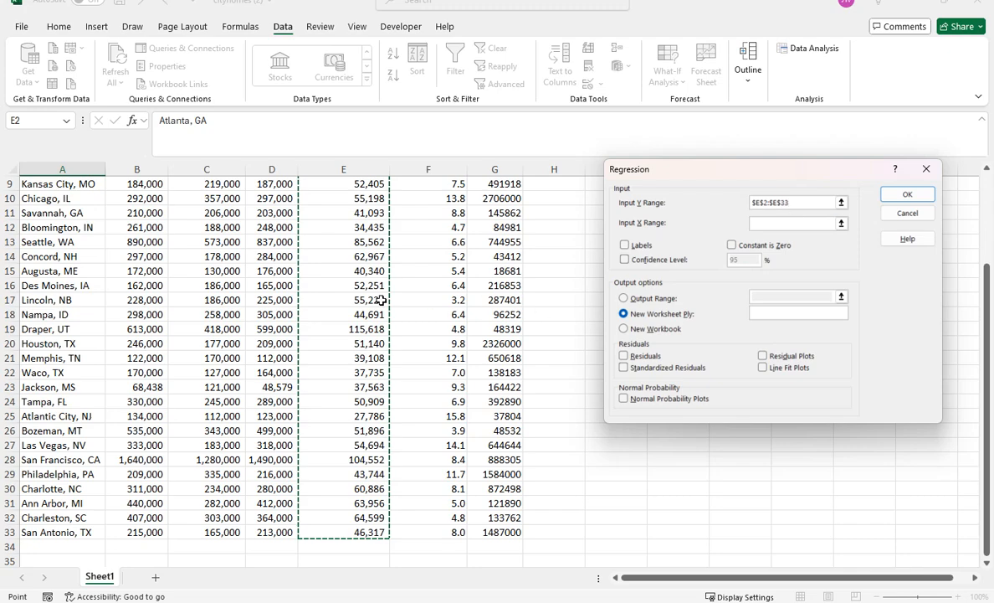
scroll(374, 305, up, 3)
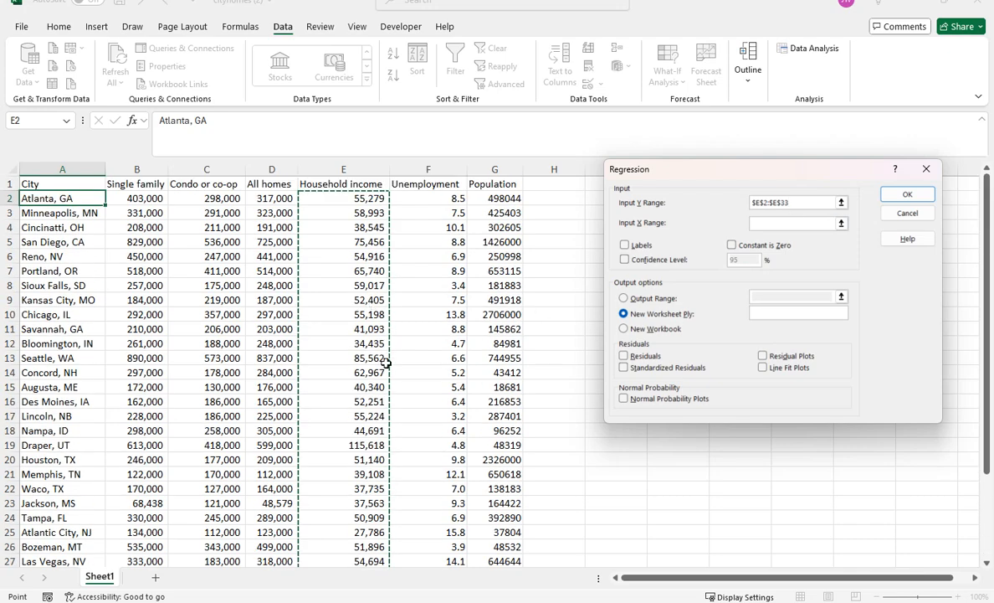
- Set the Input X Range to the single family prices in $B$2:$B$33 and run the regression to a new worksheet
click(795, 226)
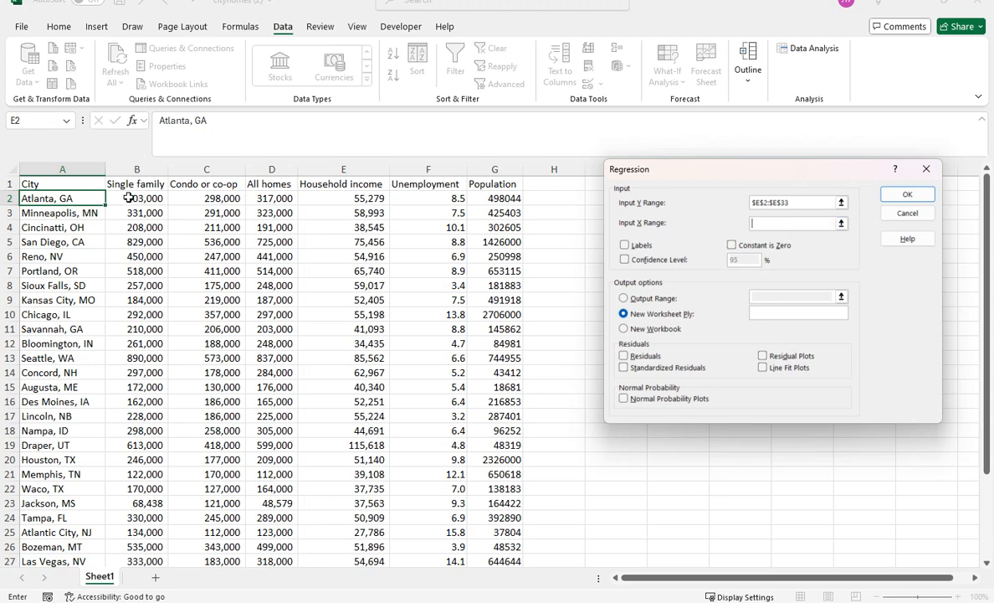
drag(131, 197, 133, 533)
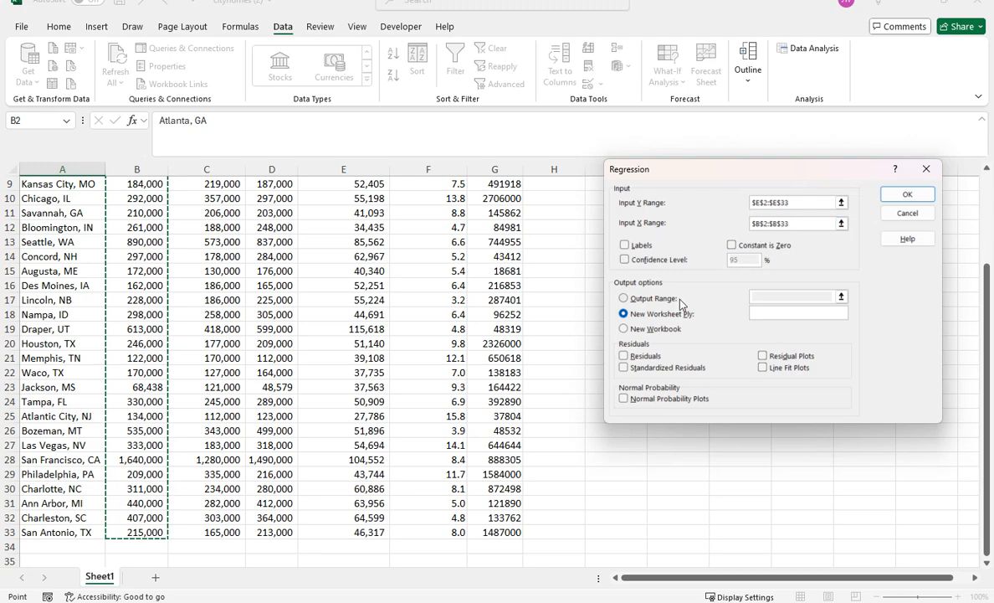
click(906, 197)
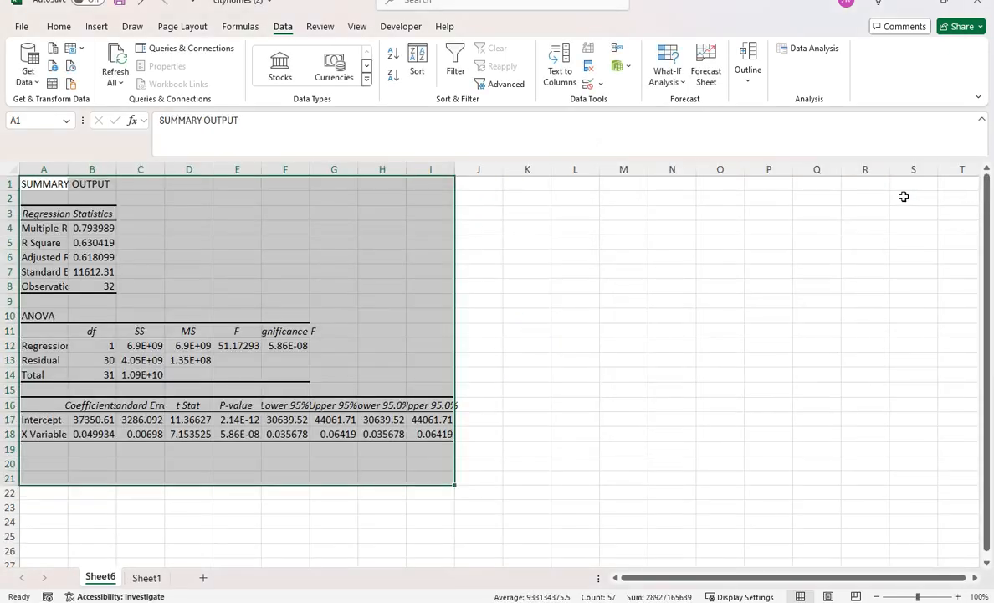
- Autofit the column widths of the regression output and fill the Multiple R label and its value with yellow
click(11, 166)
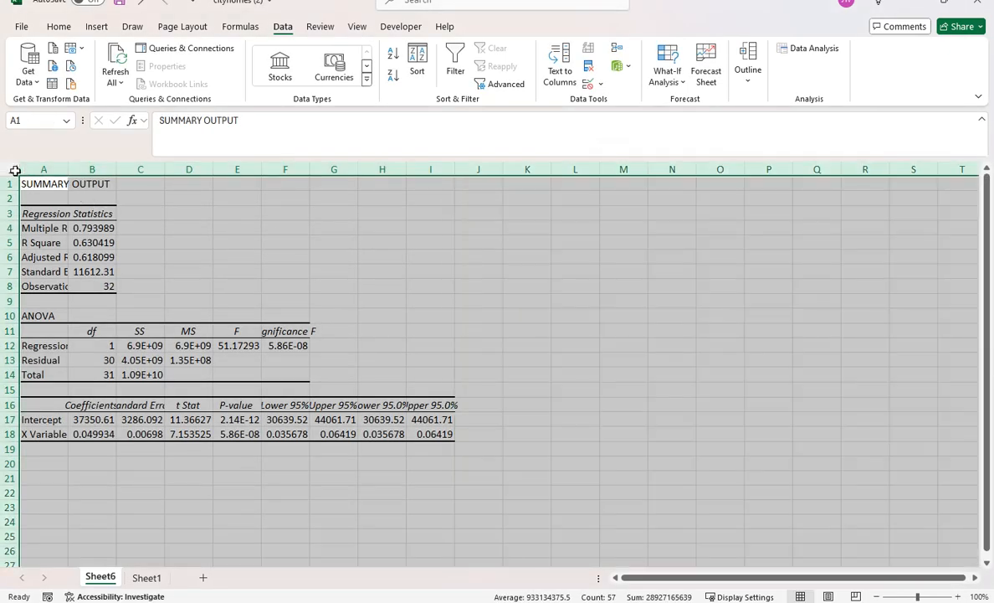
double_click(65, 169)
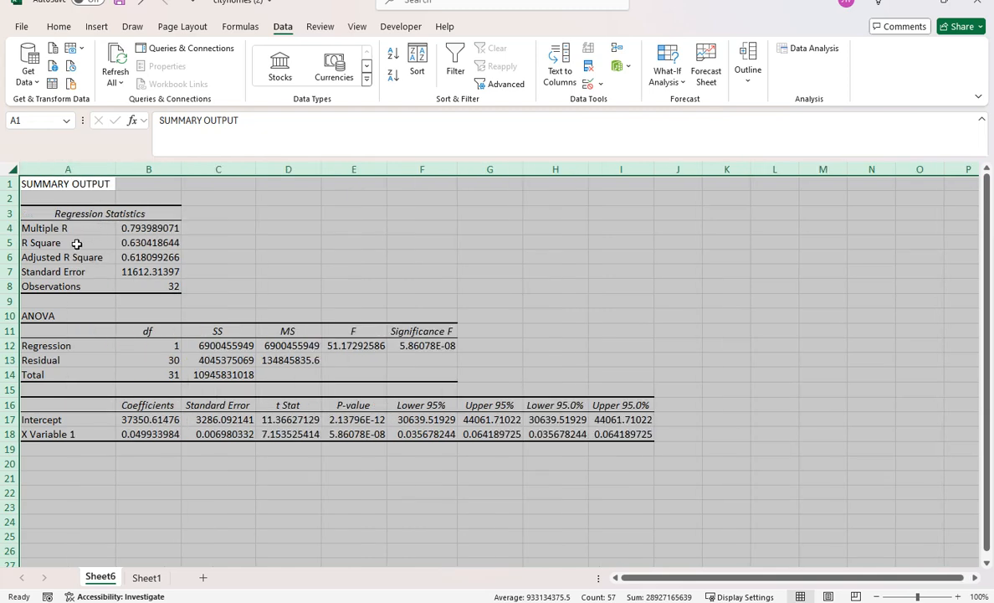
drag(77, 228, 147, 227)
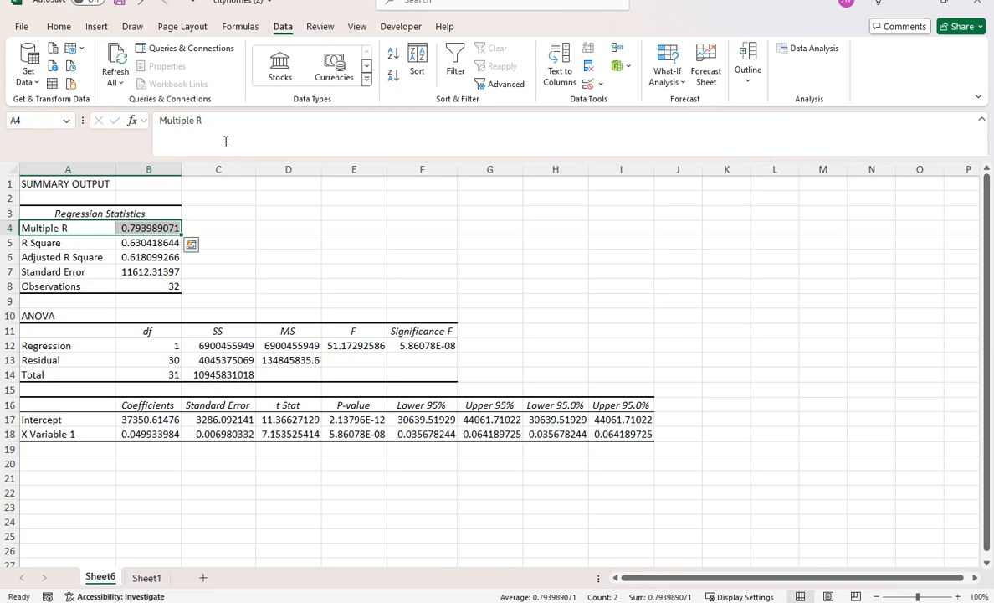
click(58, 26)
click(188, 74)
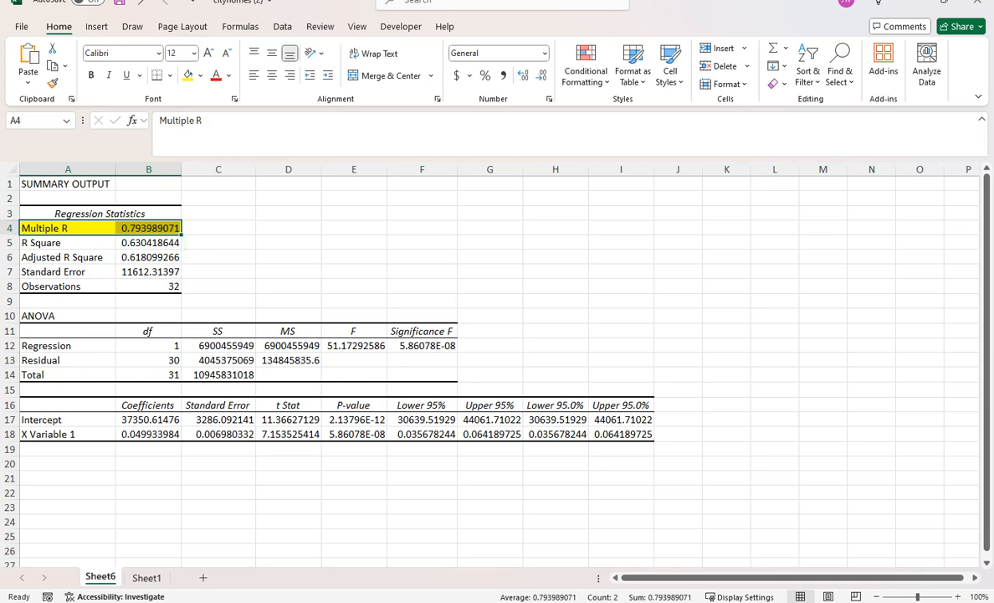
- Switch to the zyBooks page in Chrome, place its window beside the regression statistics, and enter .79399 as the correlation coefficient R
key(alt+Tab)
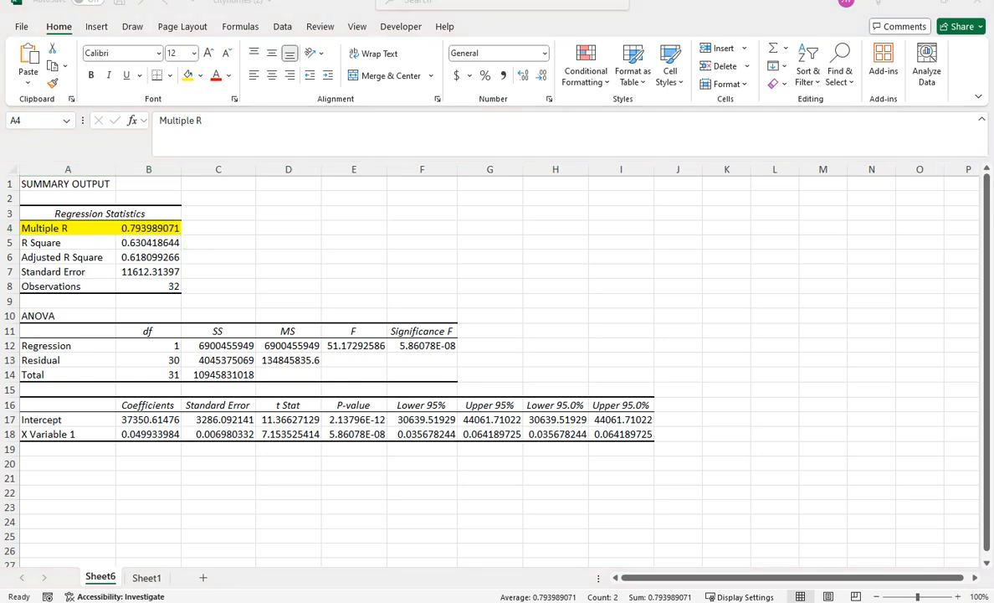
drag(17, 118, 399, 16)
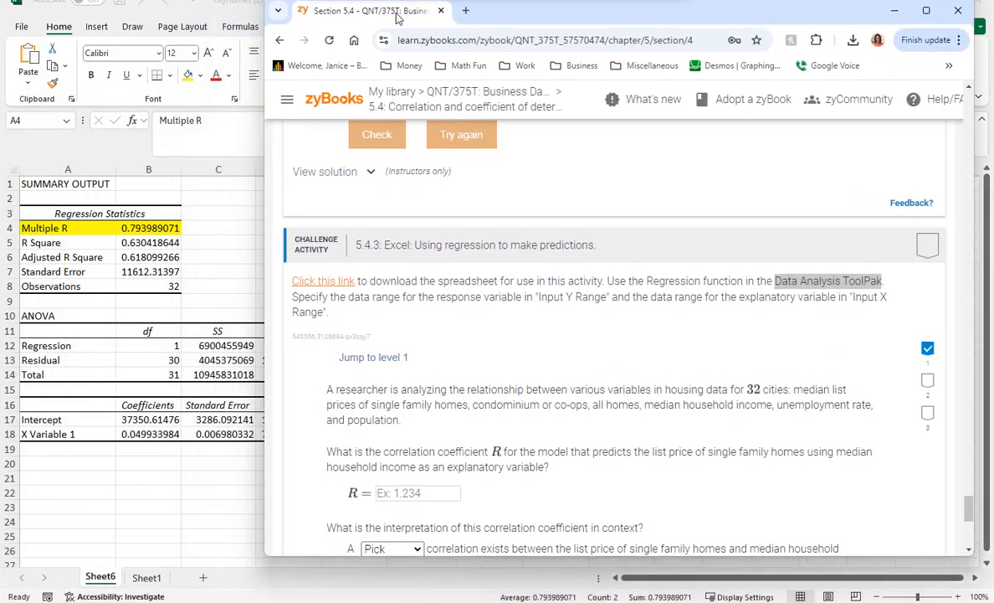
scroll(644, 333, down, 3)
click(411, 355)
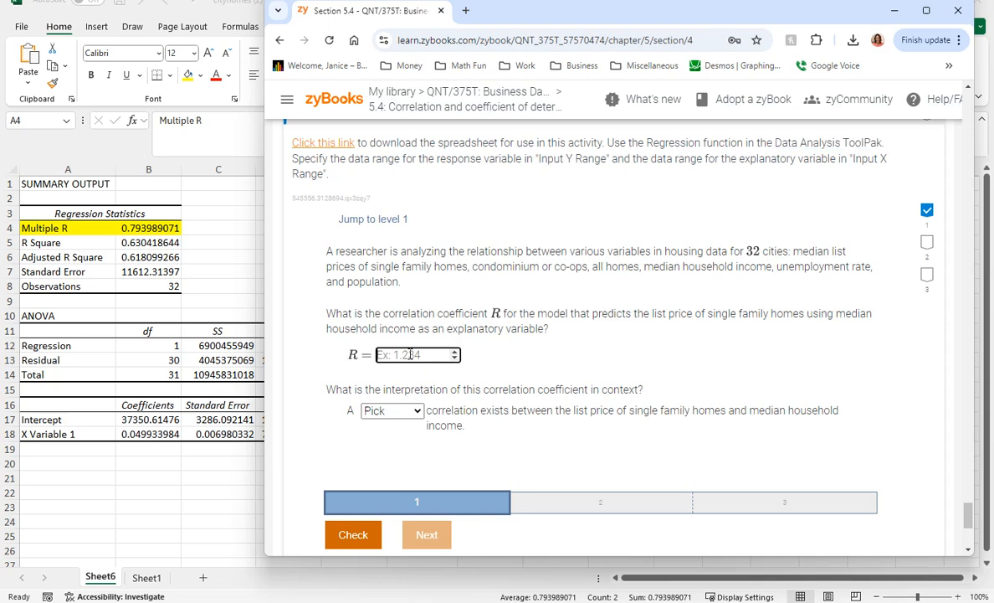
text(79399)
key(Home)
text(.)
- Choose "strong" as the interpretation of the correlation and check the answers
click(413, 412)
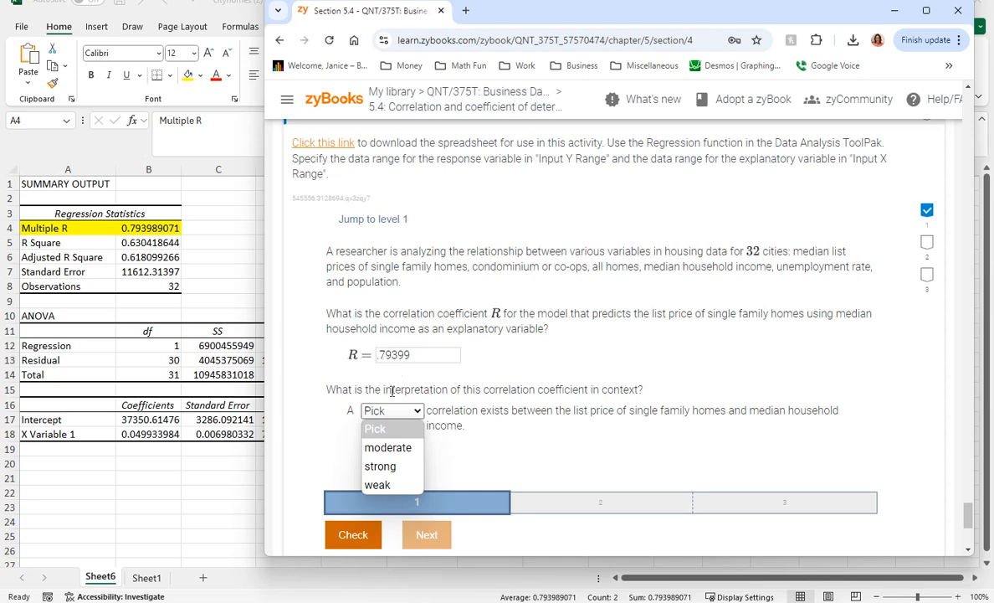
click(401, 467)
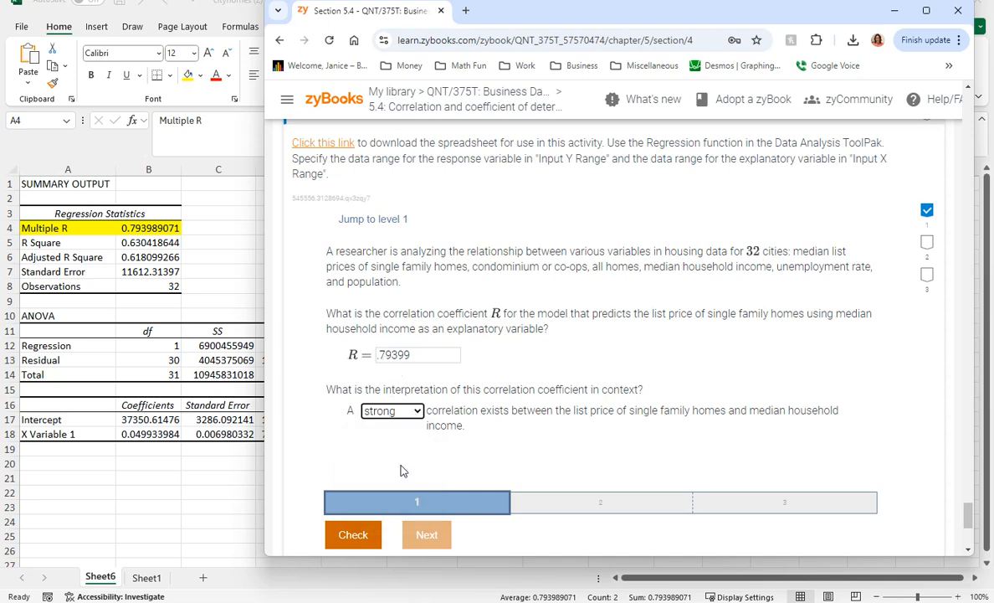
click(410, 411)
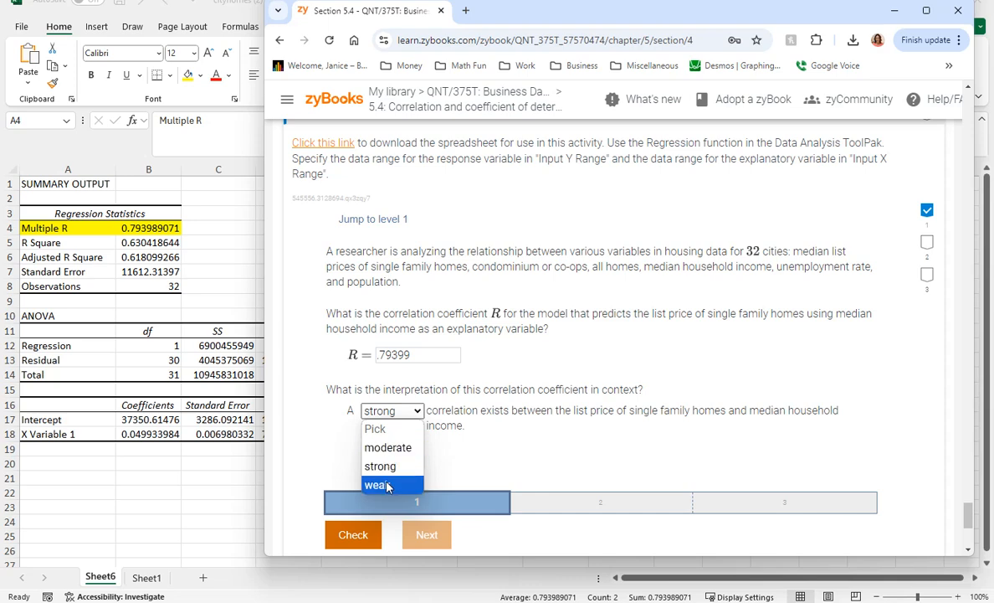
click(388, 467)
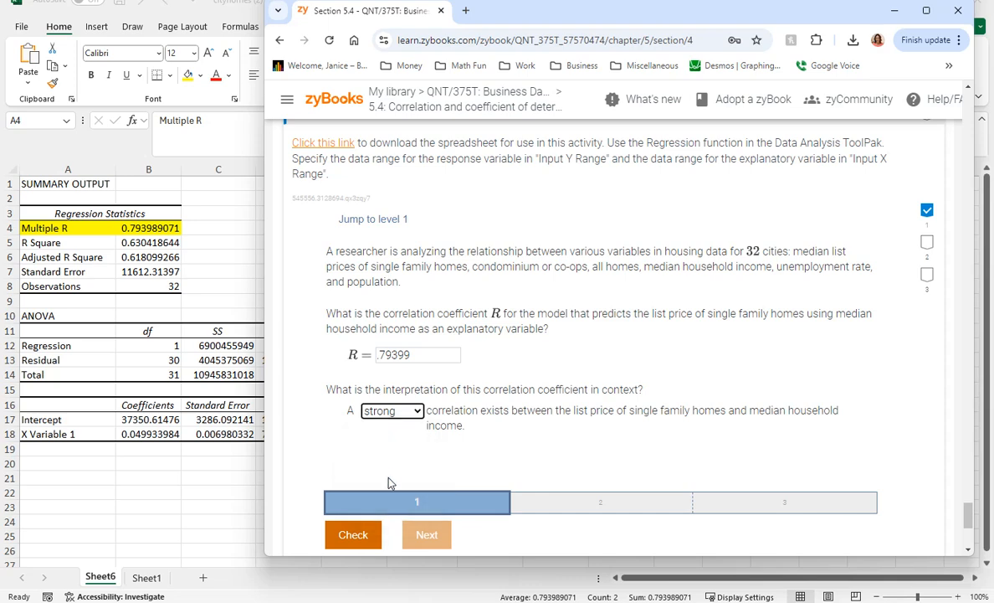
click(354, 536)
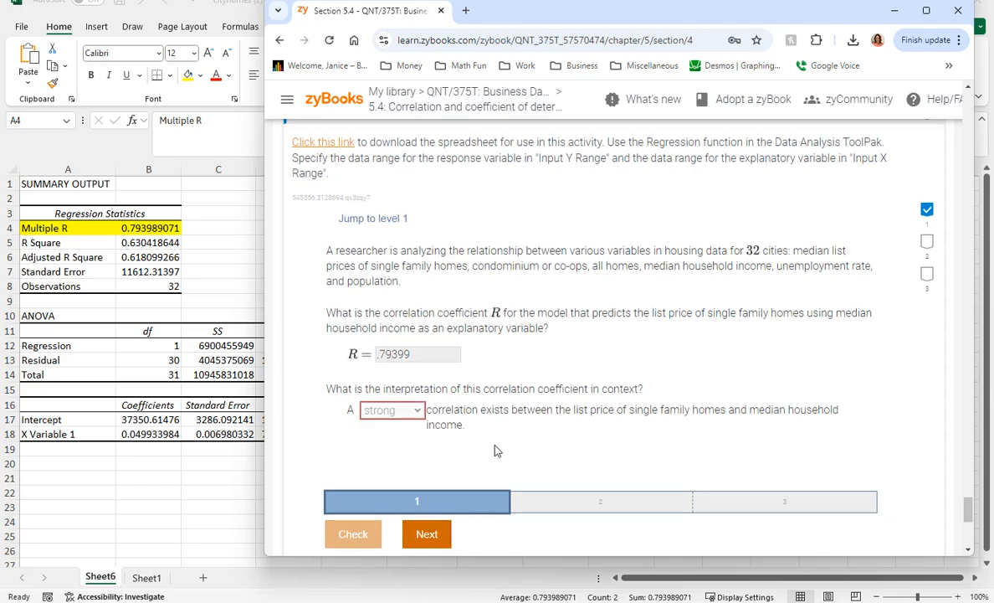
- Review the expected answer and explanation, and load the next question of the challenge activity
scroll(495, 450, down, 5)
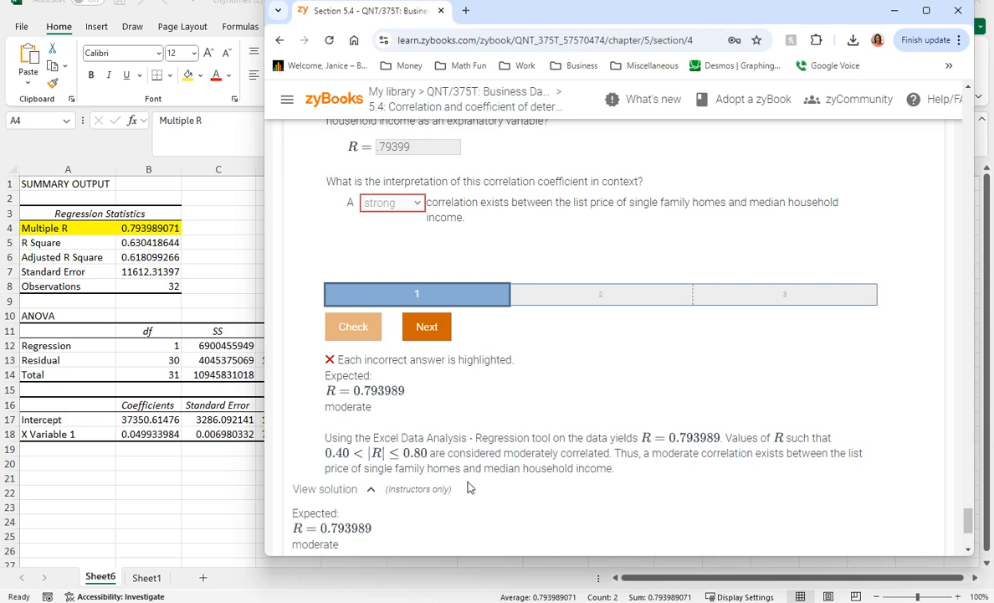
scroll(421, 372, up, 1)
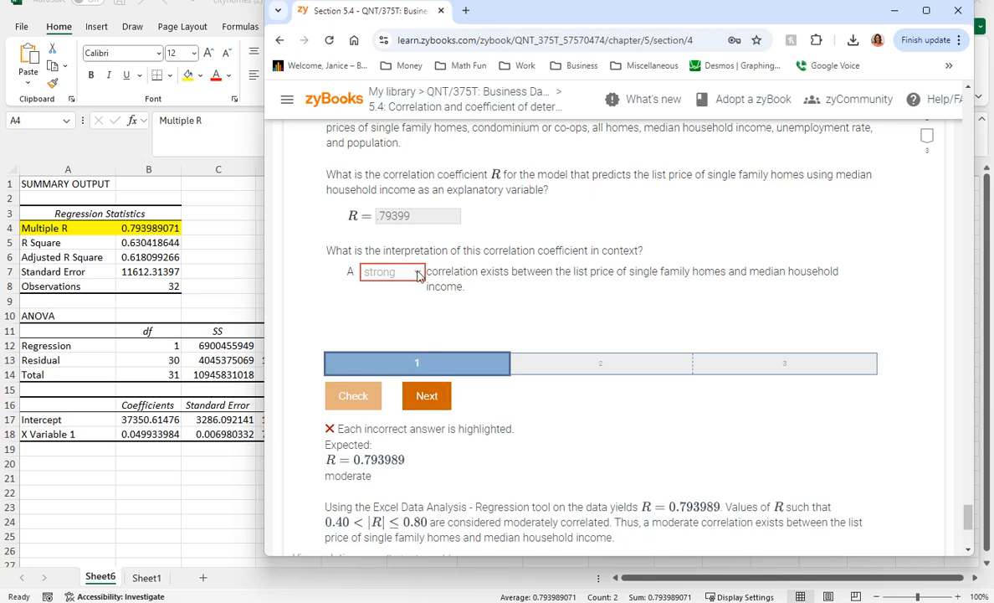
click(435, 406)
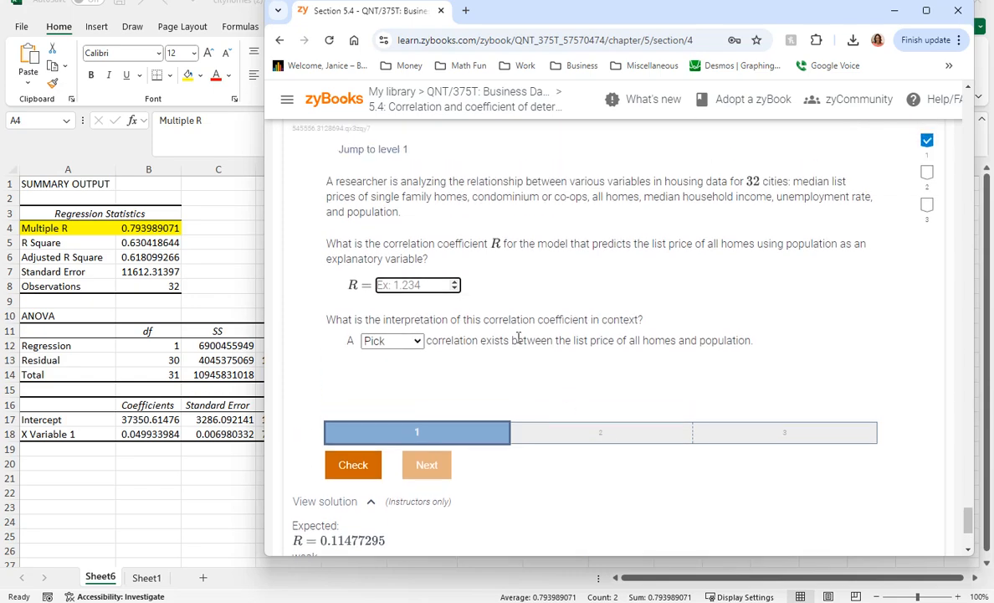
scroll(535, 339, up, 1)
scroll(536, 338, up, 1)
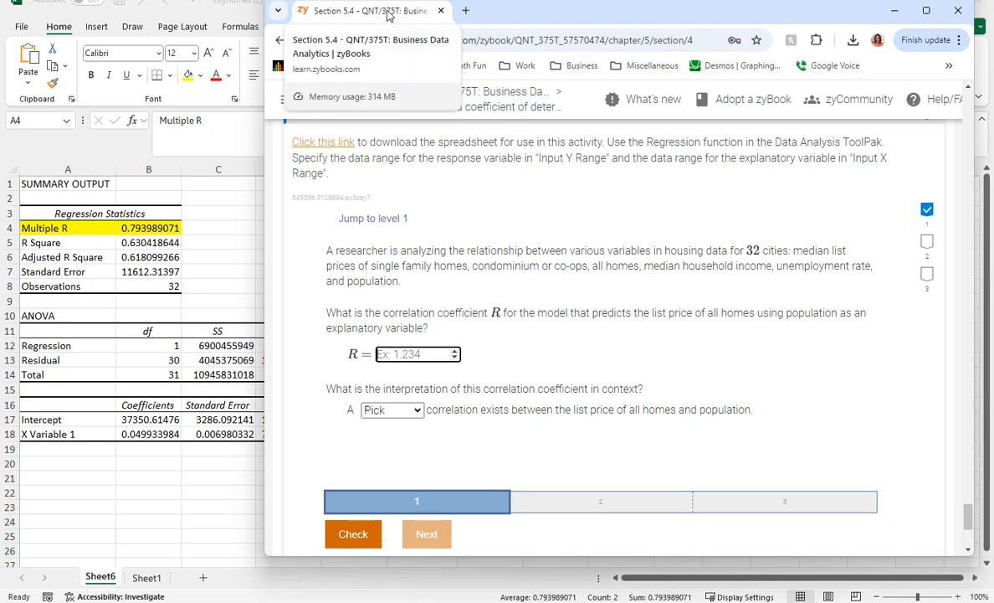
- Return to Sheet1 in Excel and open a Regression analysis with the Population values G2:G33 as the Y range
drag(388, 15, 1, 16)
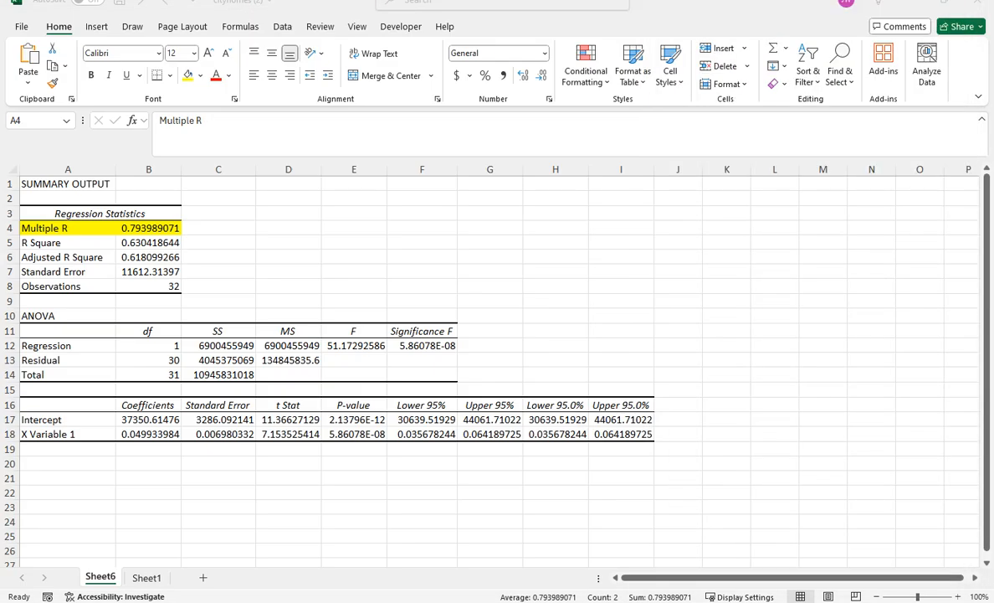
click(145, 583)
scroll(322, 365, up, 3)
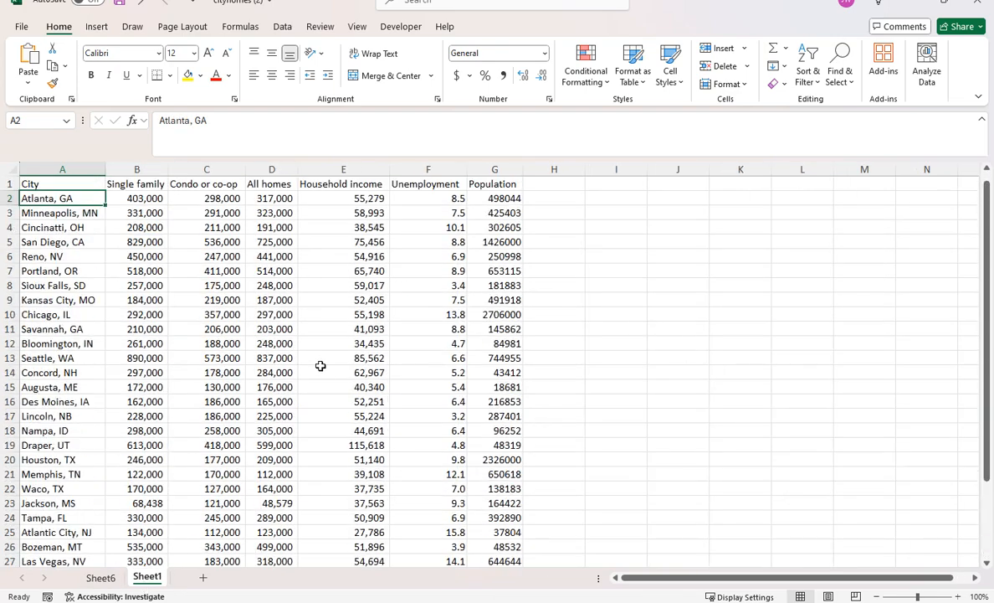
click(221, 197)
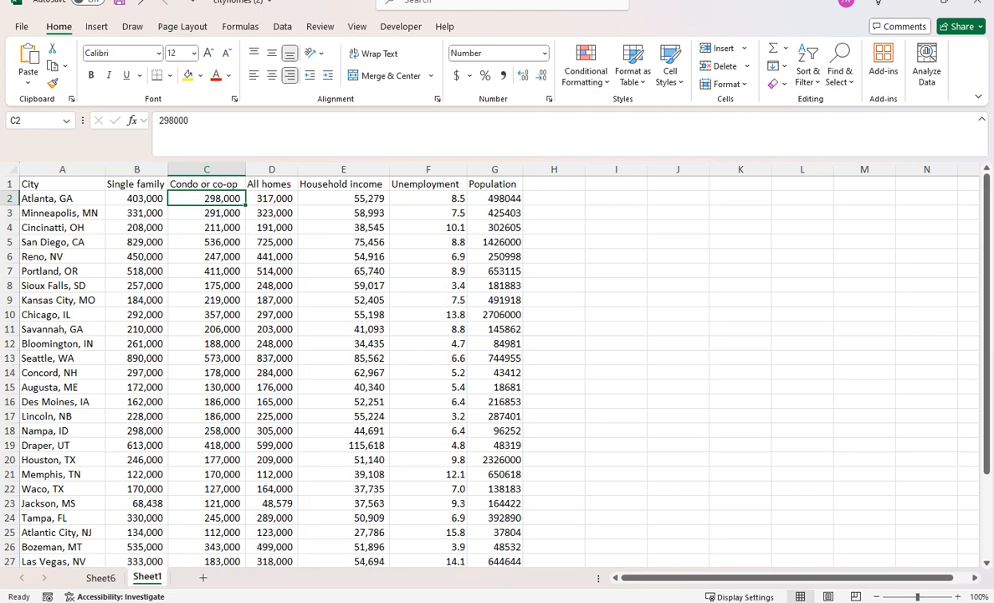
click(281, 27)
click(812, 49)
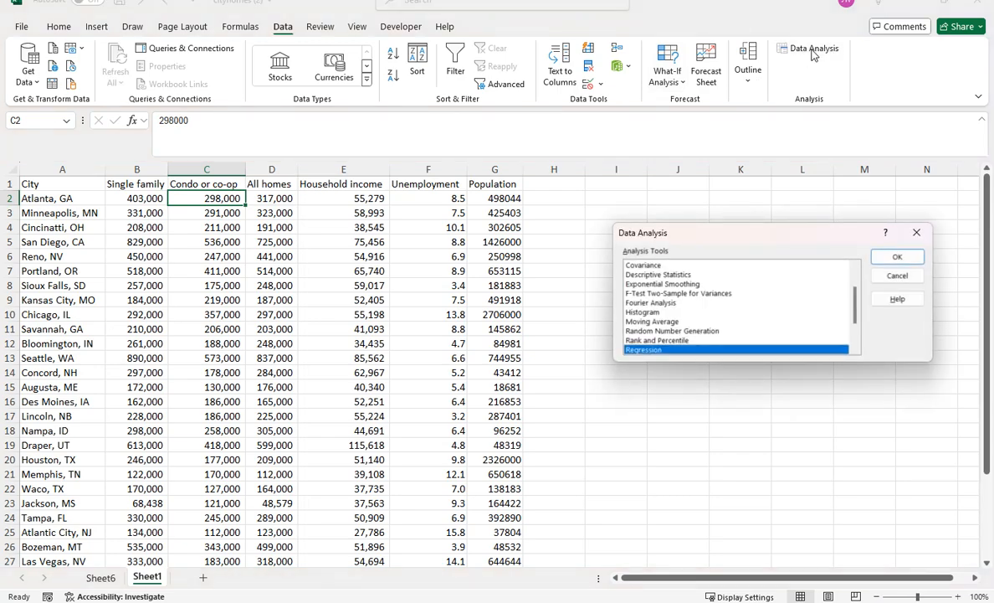
click(894, 260)
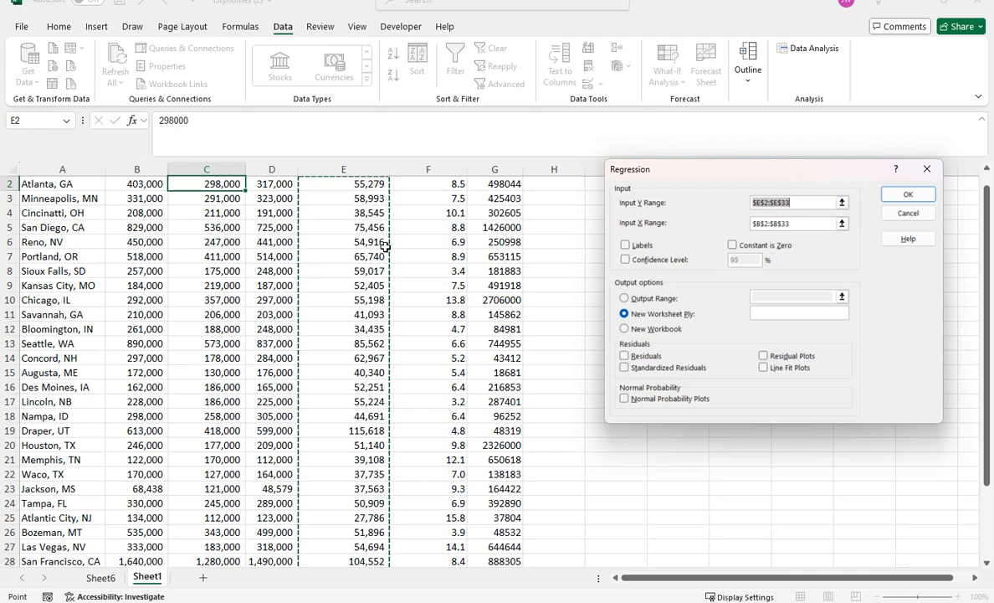
scroll(426, 242, up, 1)
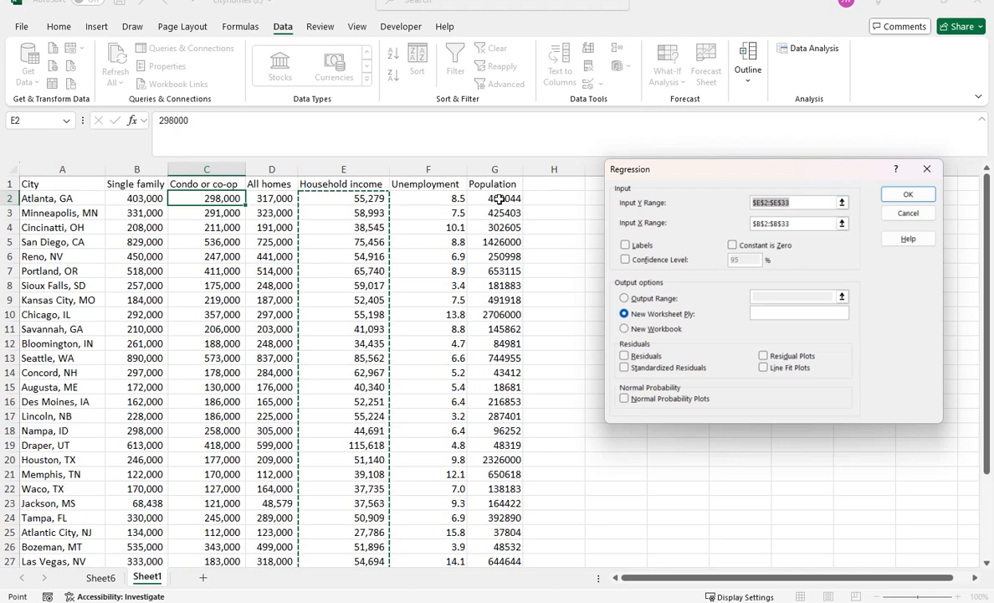
drag(500, 199, 488, 532)
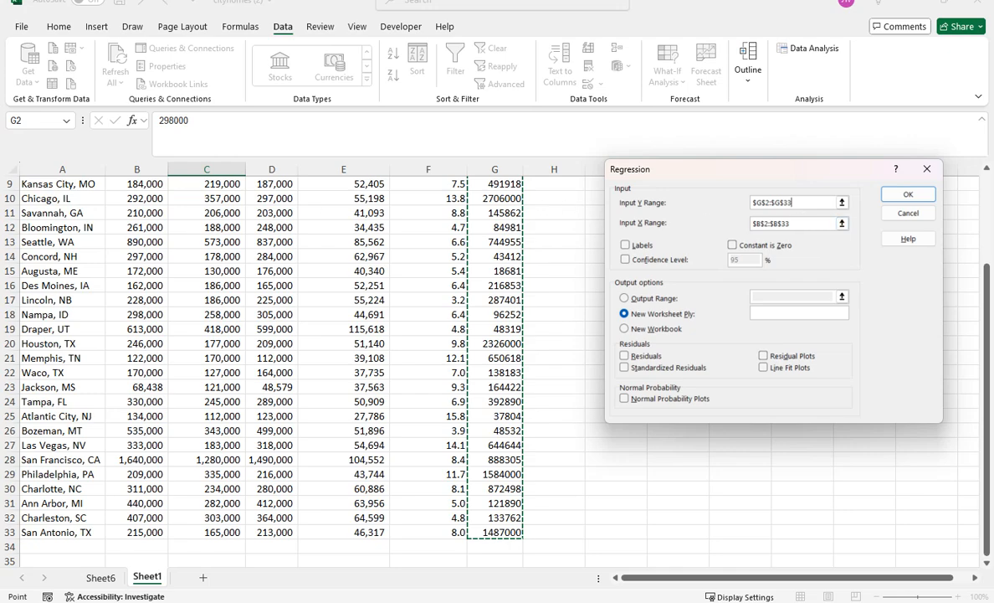
- Set the X range to the All homes values D2:D33 and run the regression to a new worksheet
scroll(267, 193, up, 3)
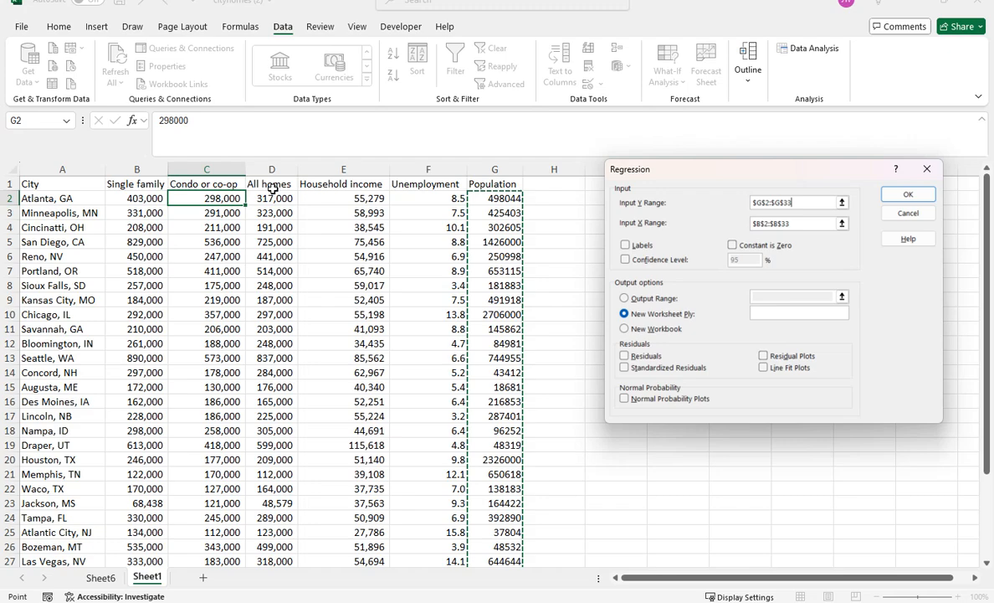
click(805, 222)
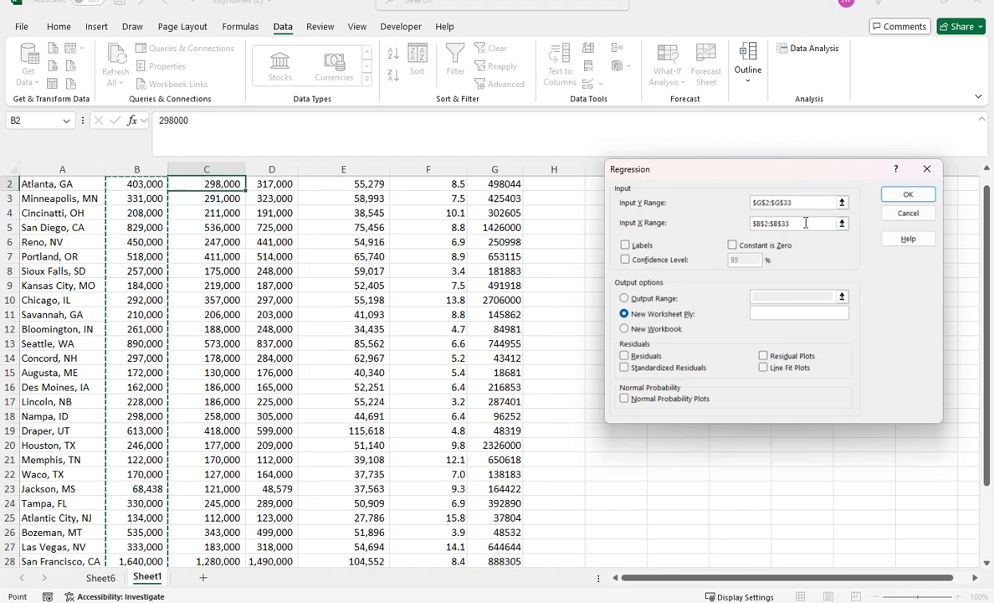
scroll(365, 183, up, 1)
drag(266, 198, 271, 533)
click(904, 194)
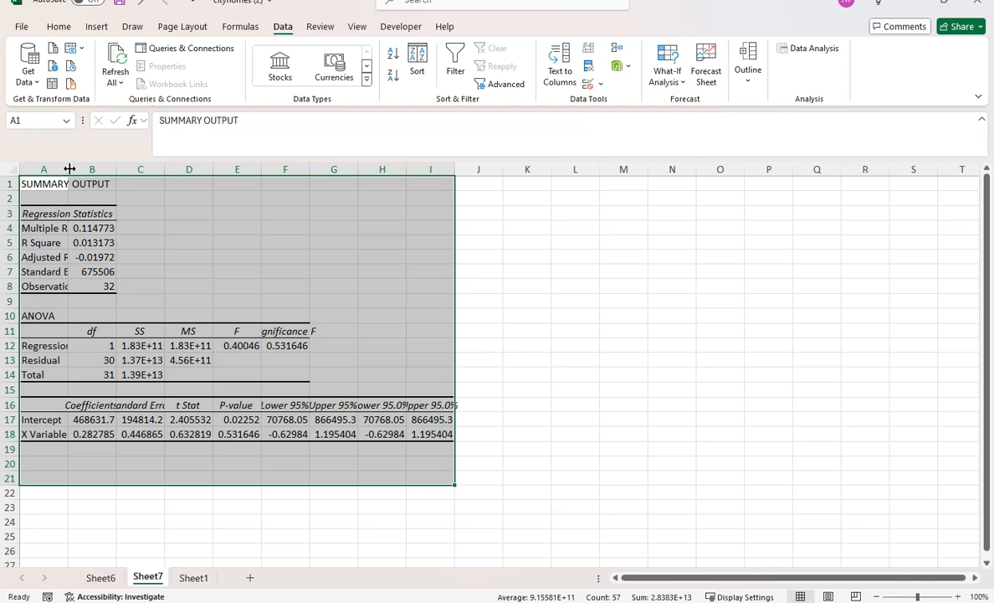
- Autofit column A of the regression output and fill the Multiple R label and its value with yellow
double_click(68, 168)
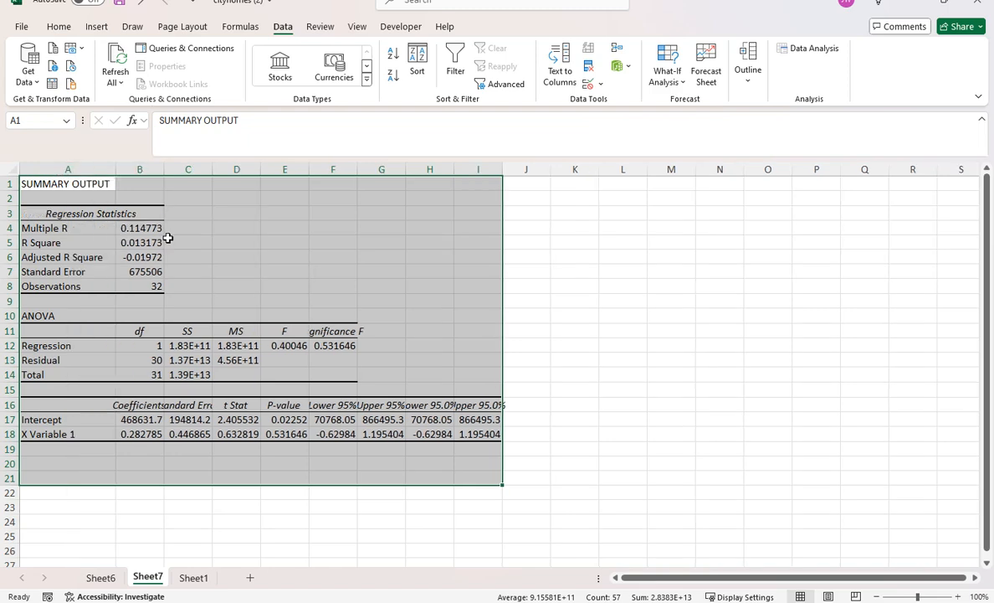
click(68, 229)
drag(68, 228, 155, 228)
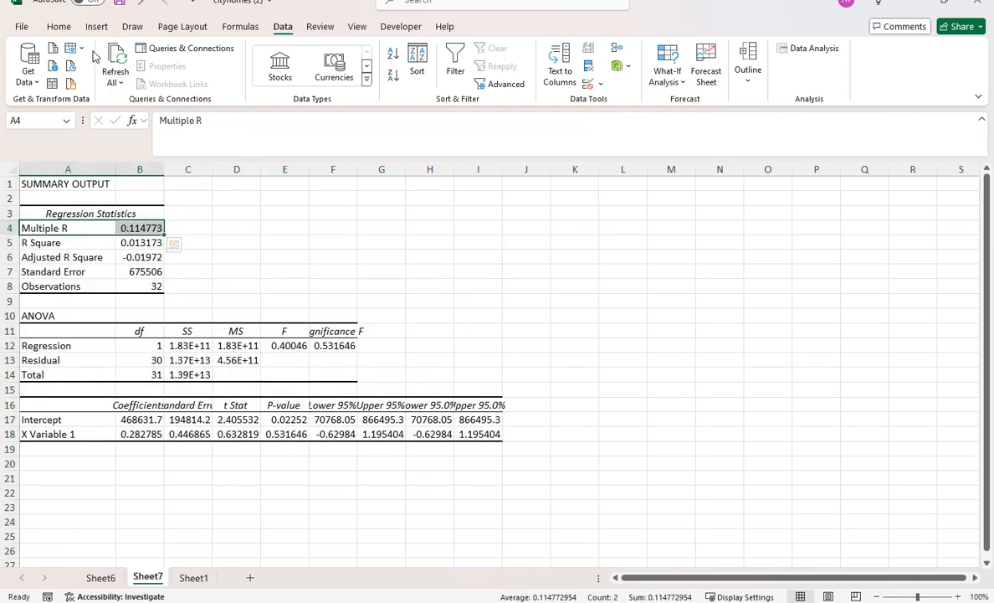
click(57, 26)
click(187, 74)
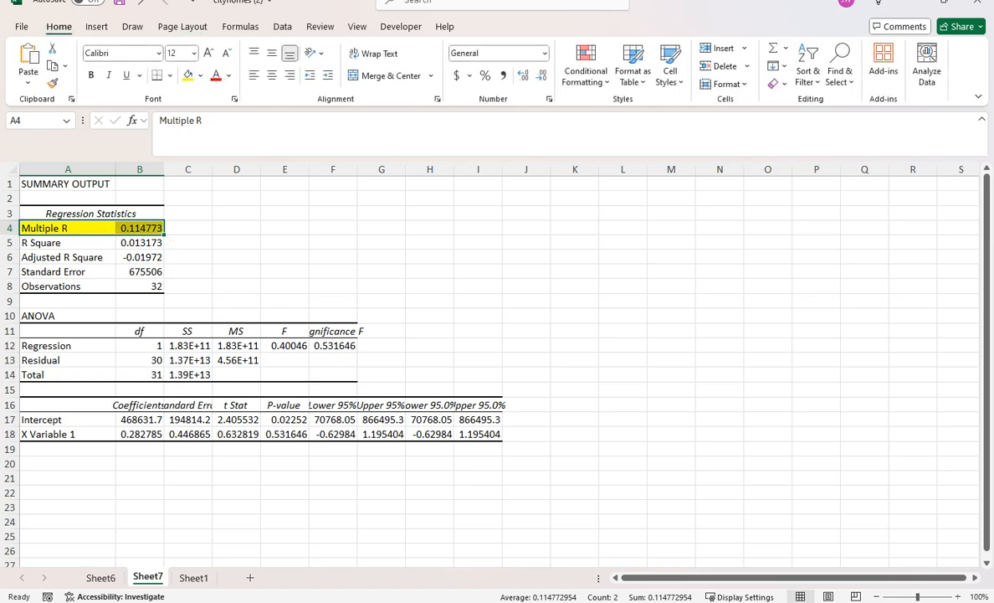
- Switch to the zyBooks page in Chrome, place it beside the regression output, and enter 0.1148 as the correlation coefficient R
drag(0, 186, 430, 51)
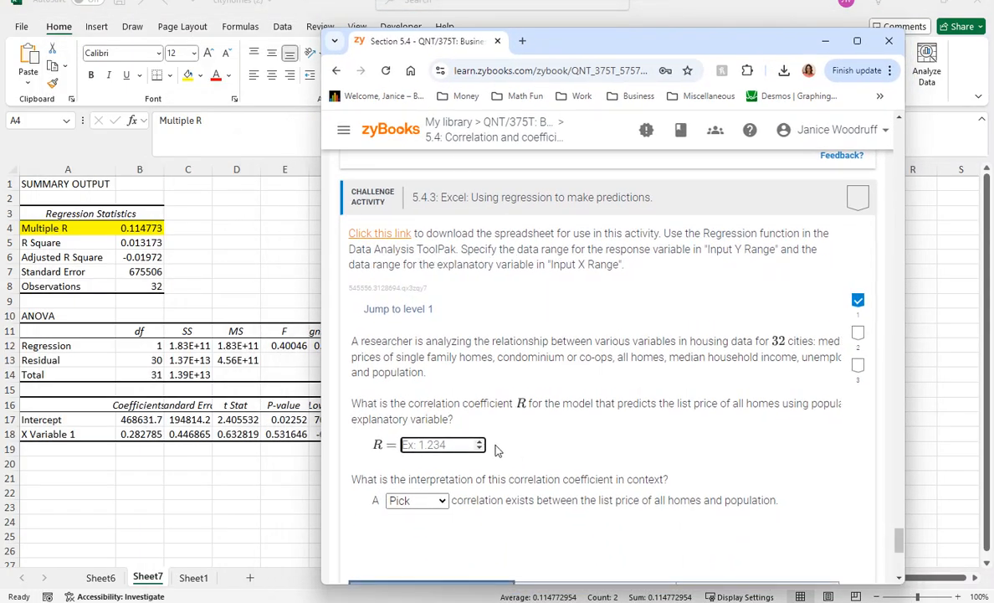
click(428, 446)
text(0.1148)
- Choose "weak" as the interpretation of the correlation, check the answers, and load the next question
click(445, 500)
click(424, 575)
scroll(459, 499, down, 2)
click(378, 494)
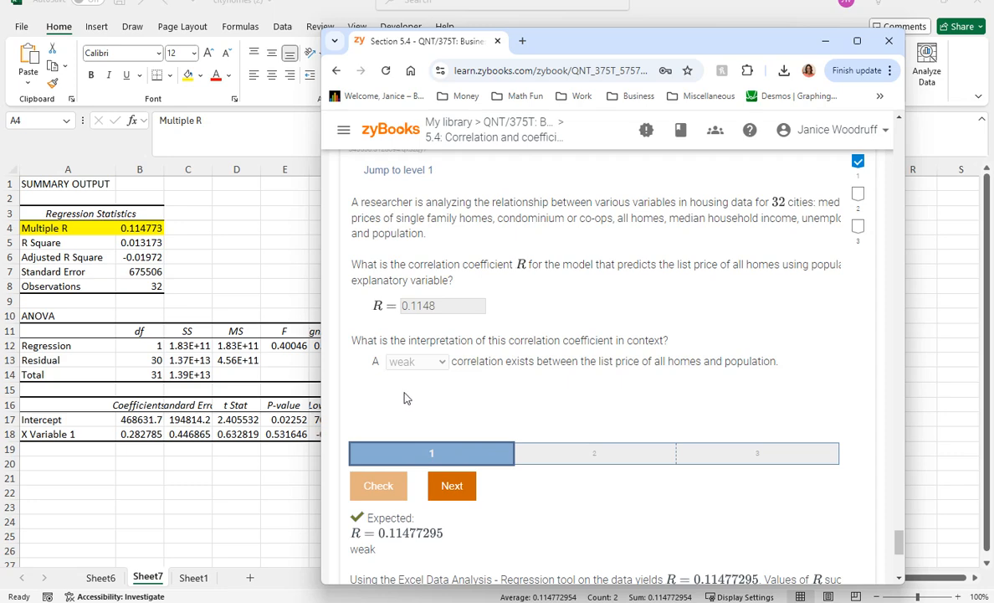
click(454, 487)
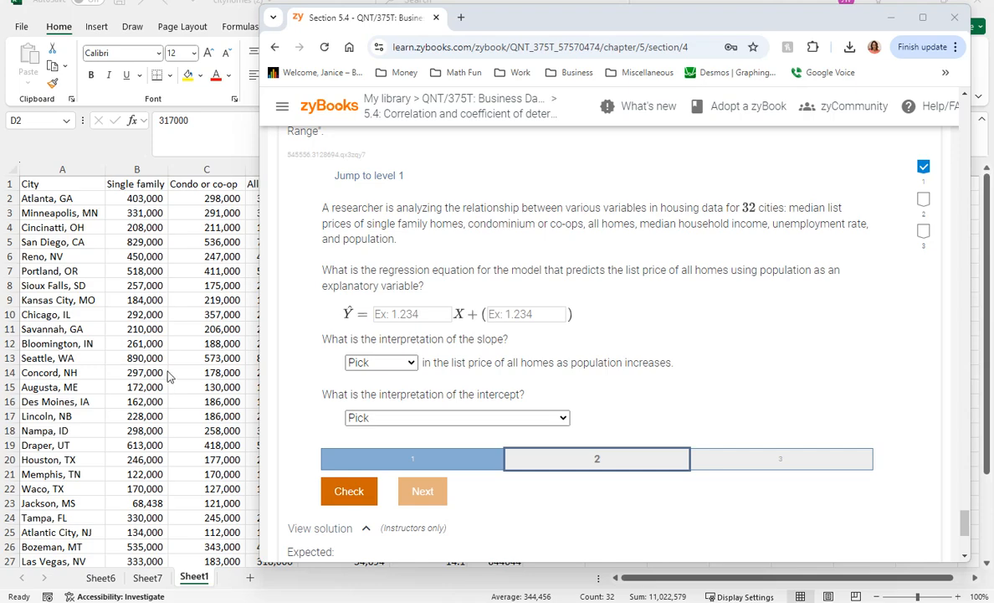
- Examine the intercept and X Variable 1 coefficients on Sheet7 in Excel against the zyBooks regression equation question and the Sheet1 data
key(alt+Tab)
click(151, 578)
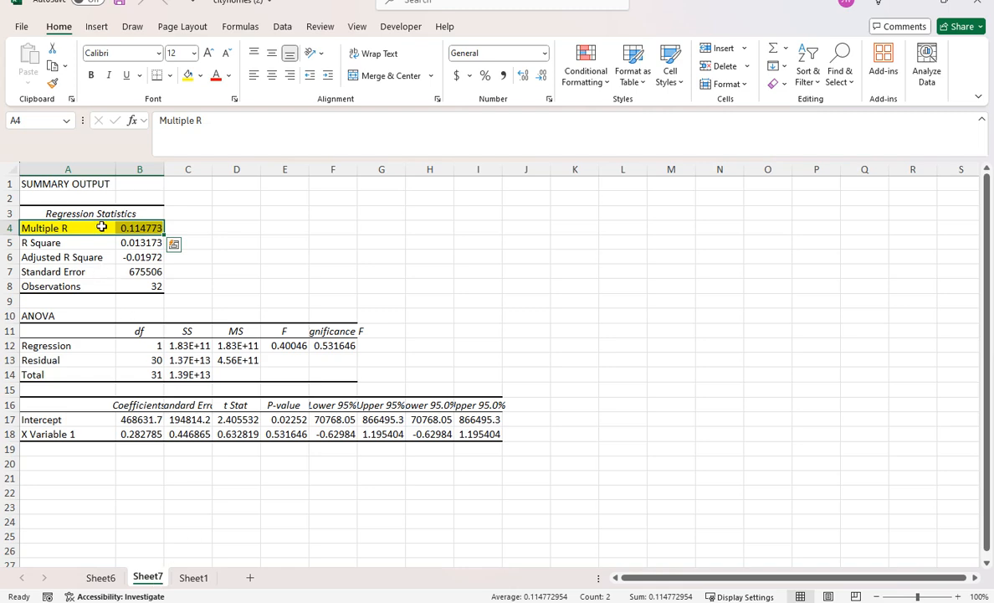
drag(129, 423, 134, 434)
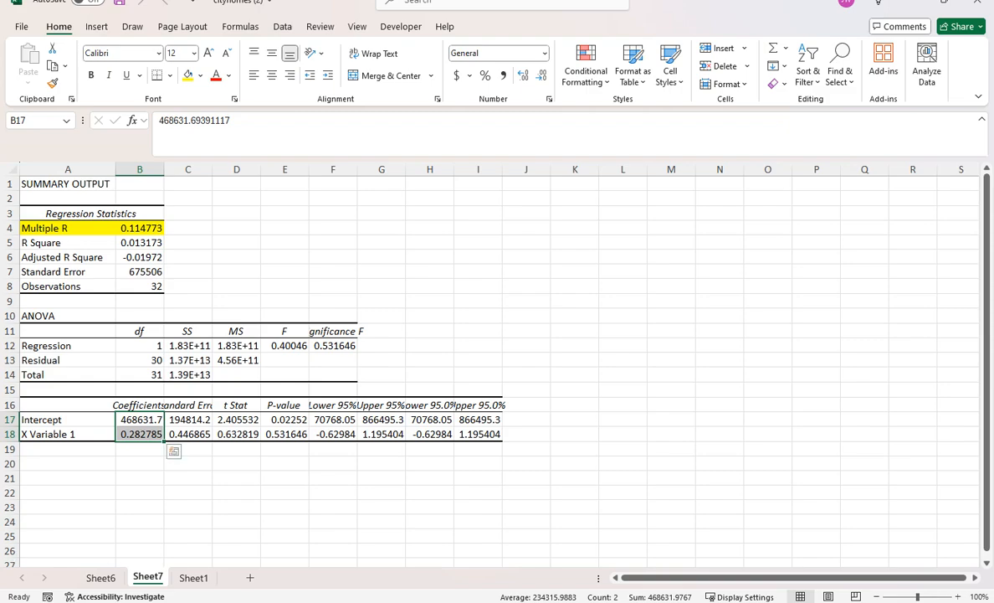
click(193, 577)
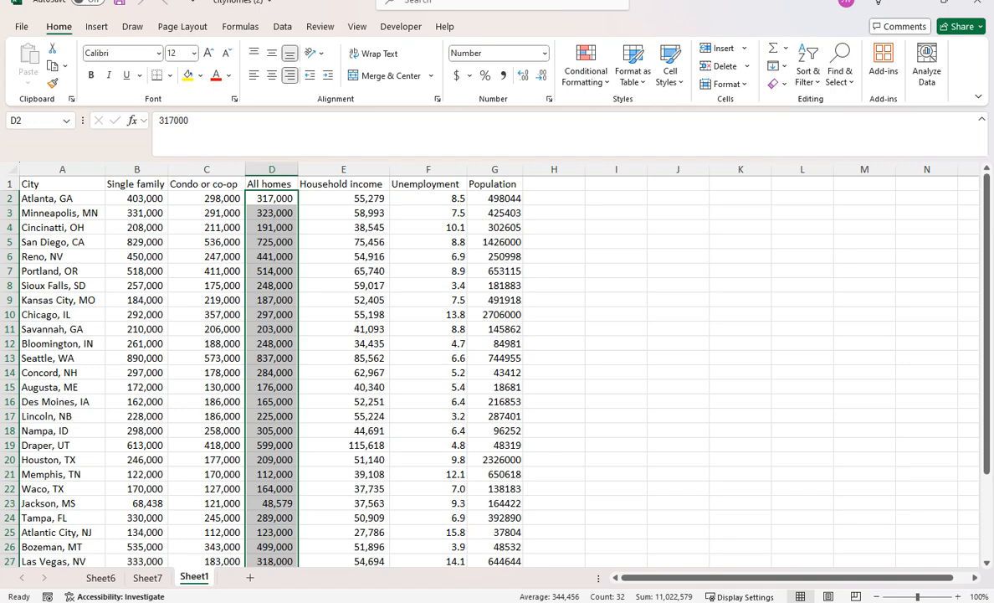
key(alt+Tab)
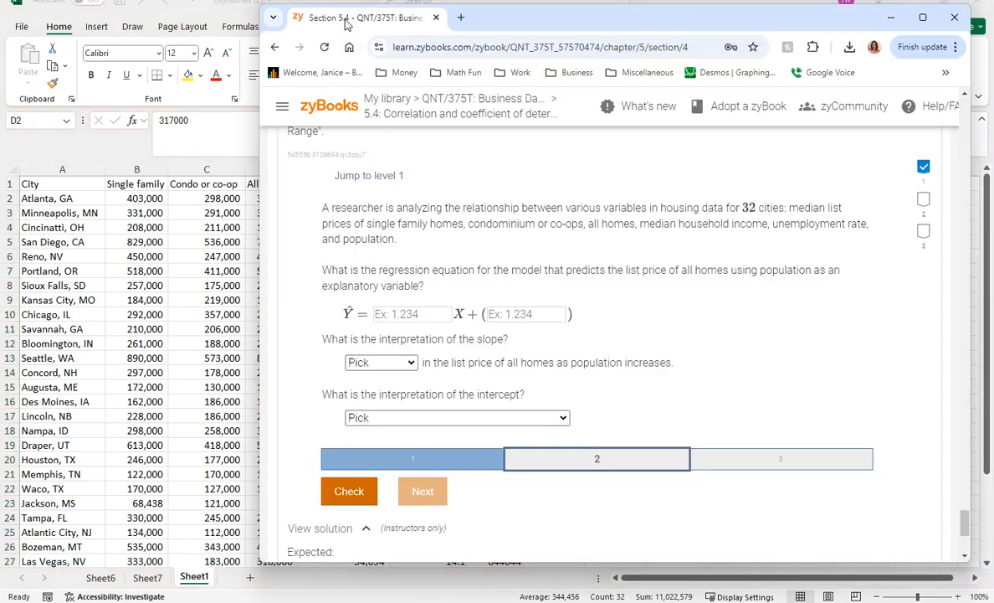
key(alt+Tab)
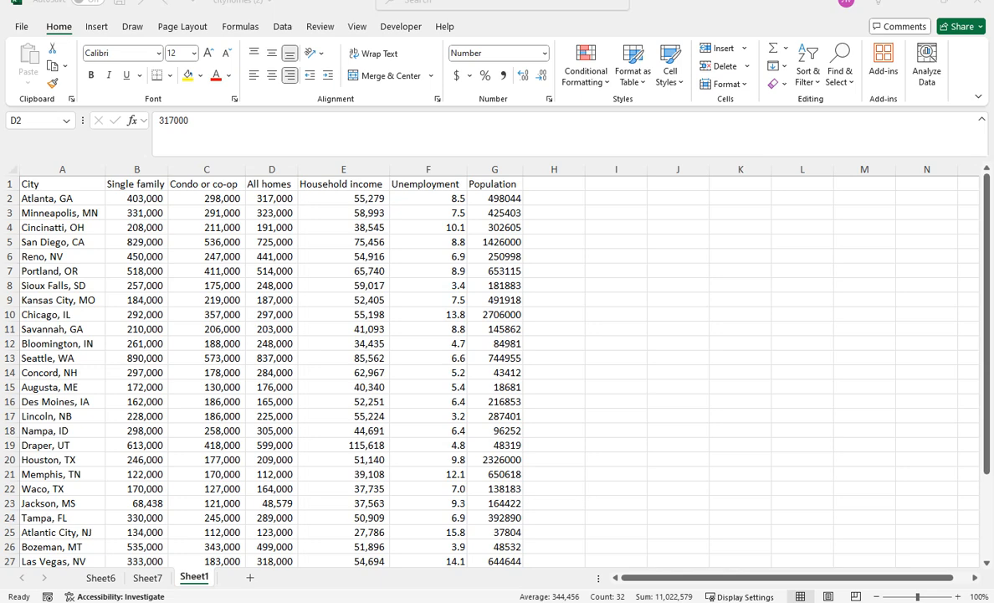
- Open a new Regression analysis from the Sheet1 data and clear its existing Y and X ranges
click(565, 284)
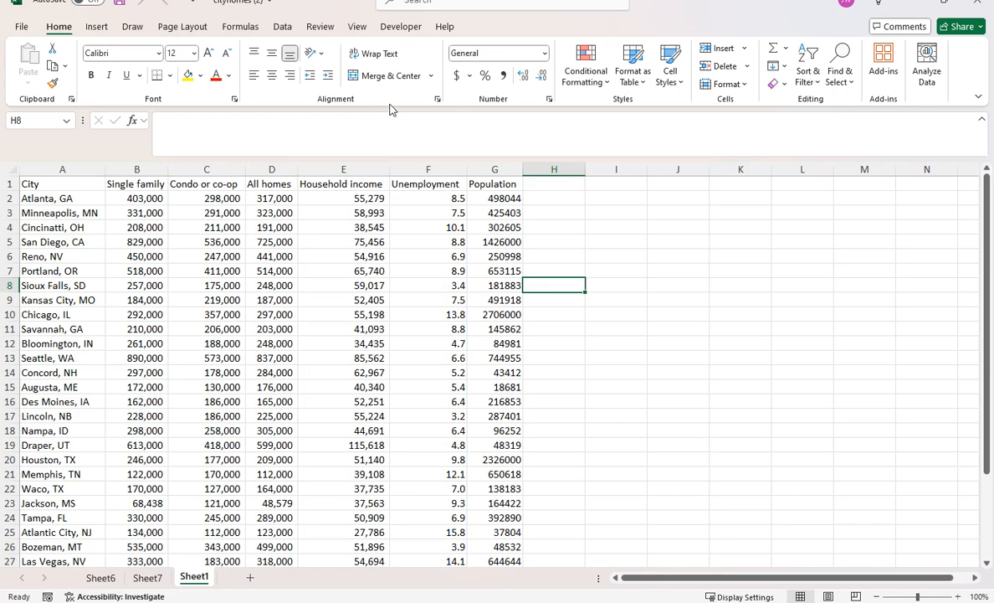
click(282, 27)
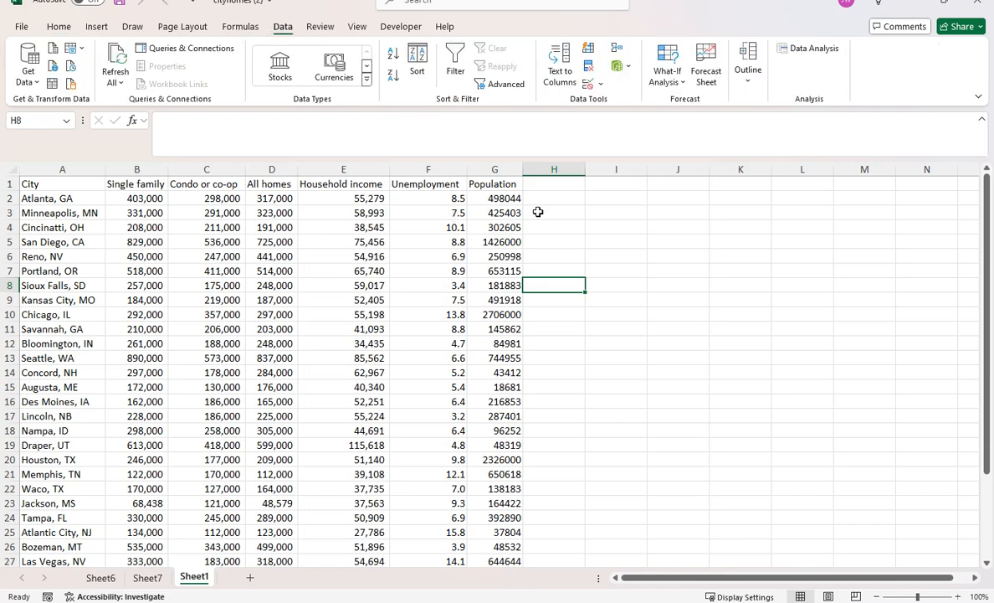
click(802, 48)
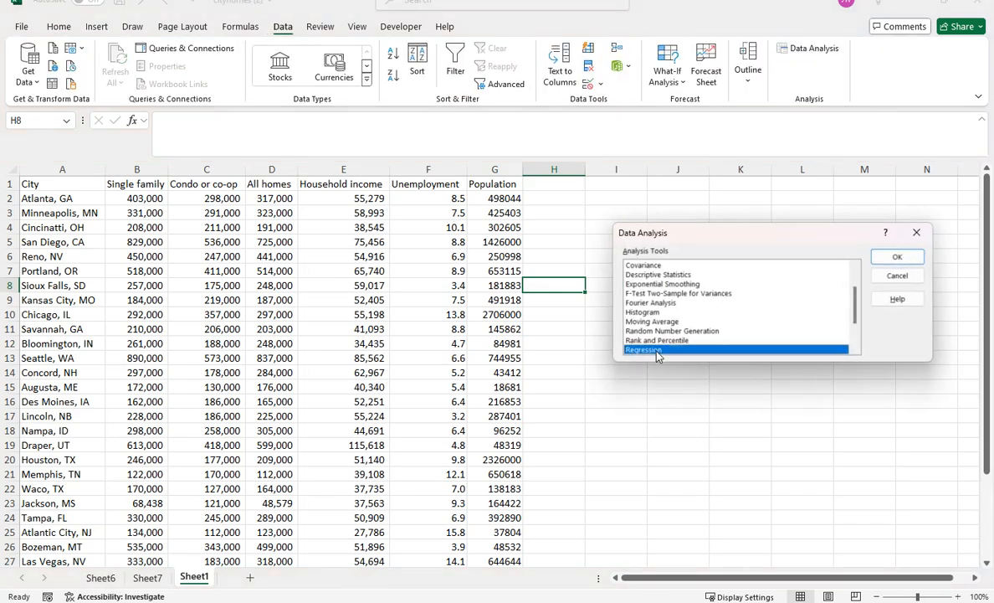
click(897, 257)
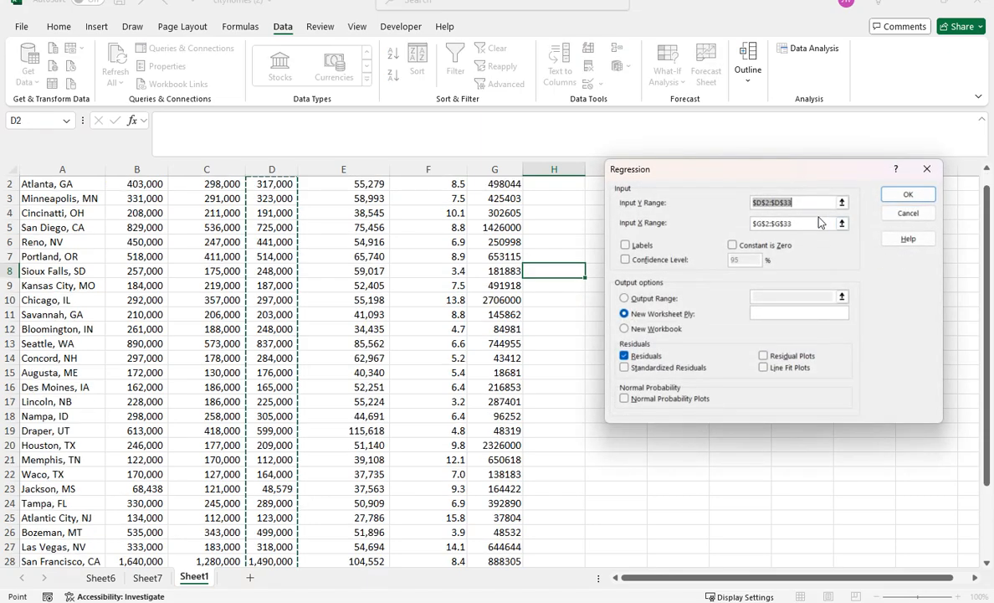
key(Delete)
key(Tab)
key(Delete)
- Set the Y range to All homes D2:D33 and the X range to Population G2:G33, and run the regression to a new worksheet
click(780, 203)
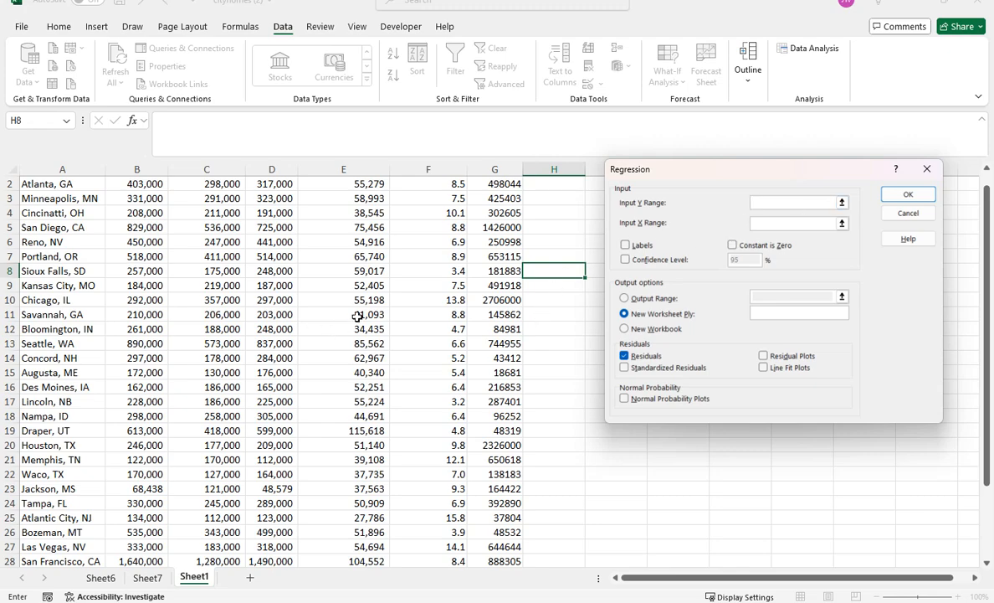
scroll(357, 316, up, 1)
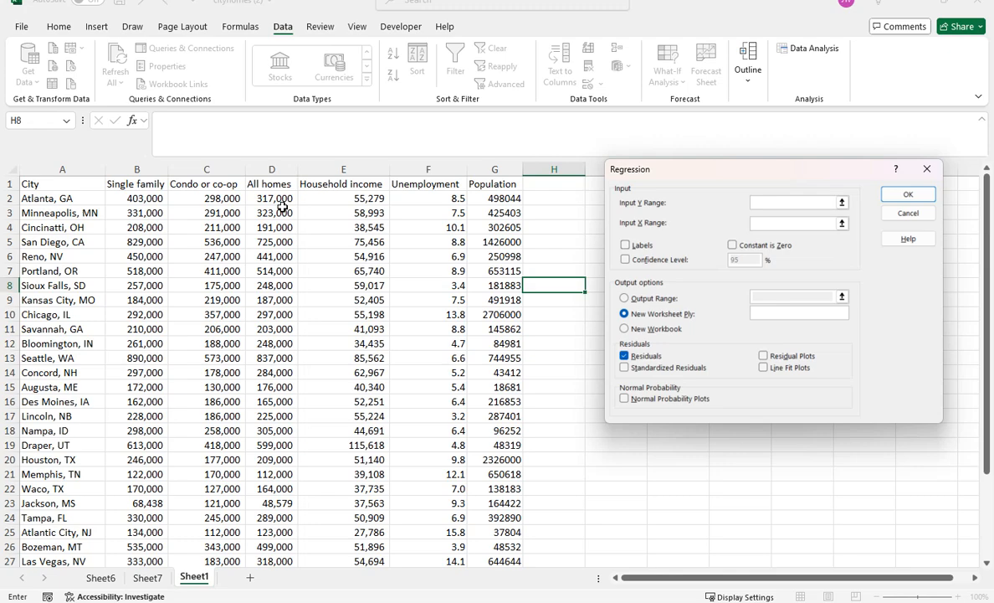
drag(275, 203, 277, 533)
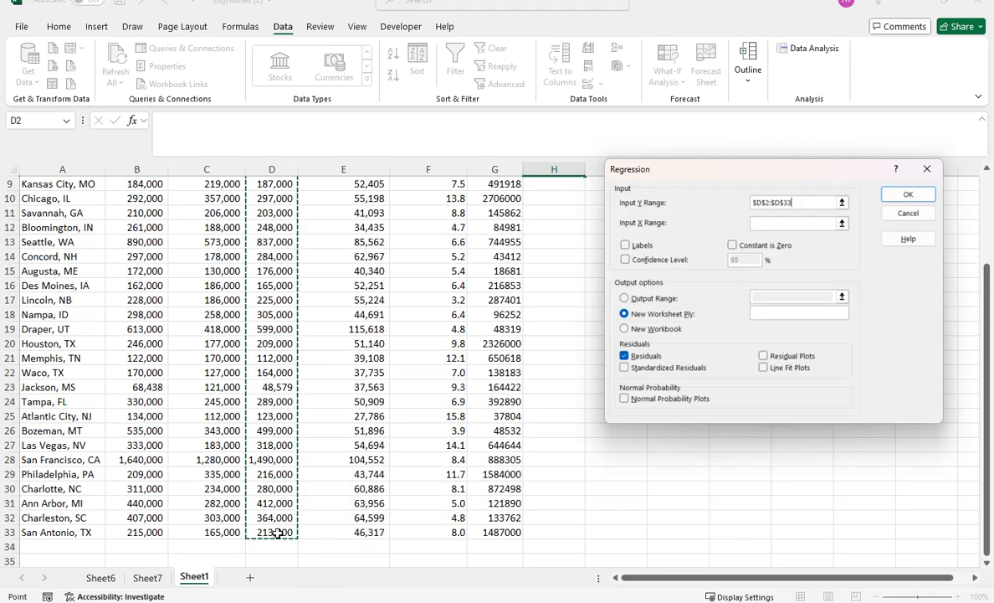
click(773, 223)
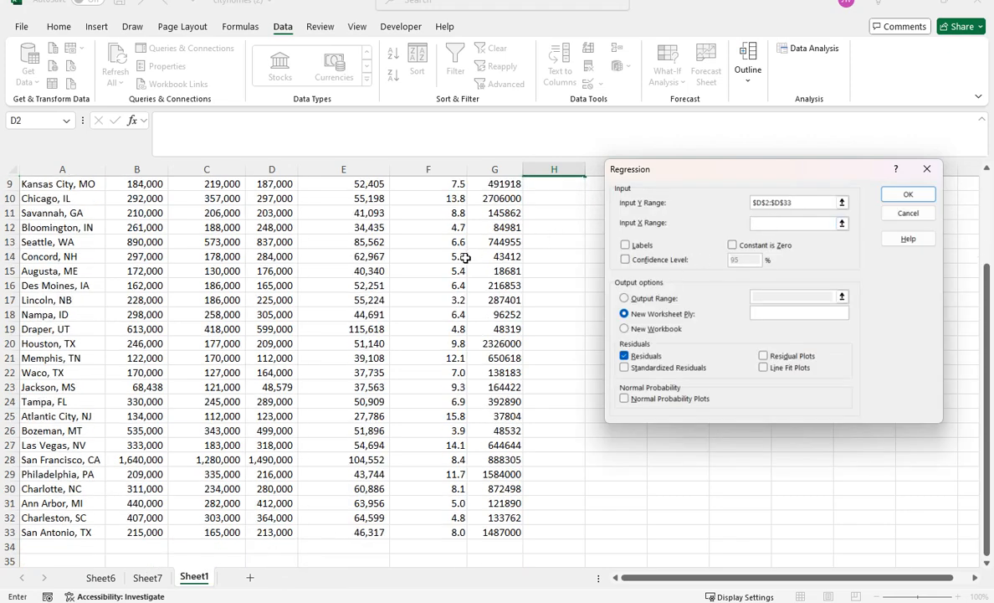
scroll(465, 257, up, 3)
drag(506, 198, 506, 535)
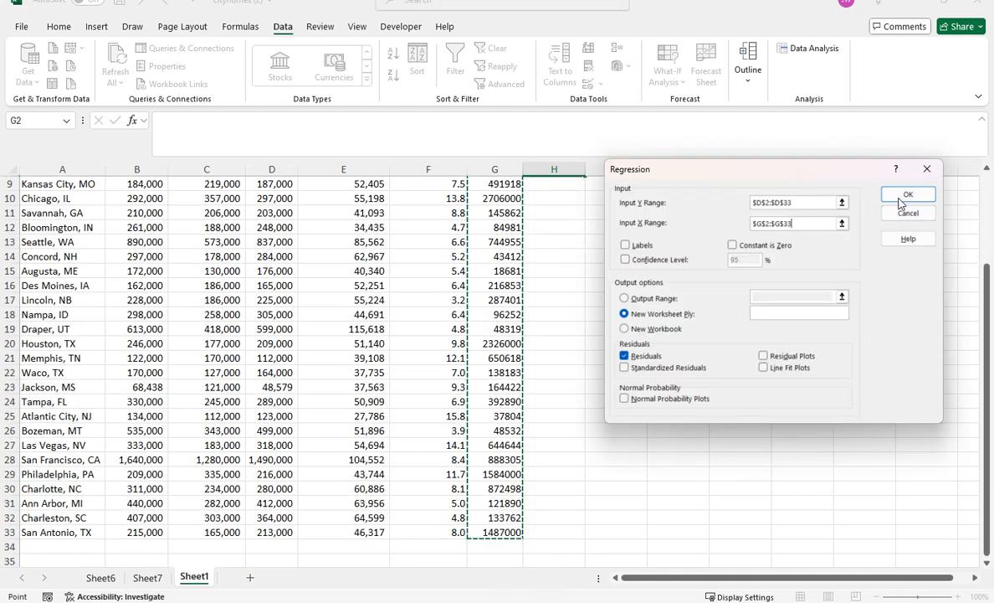
click(907, 196)
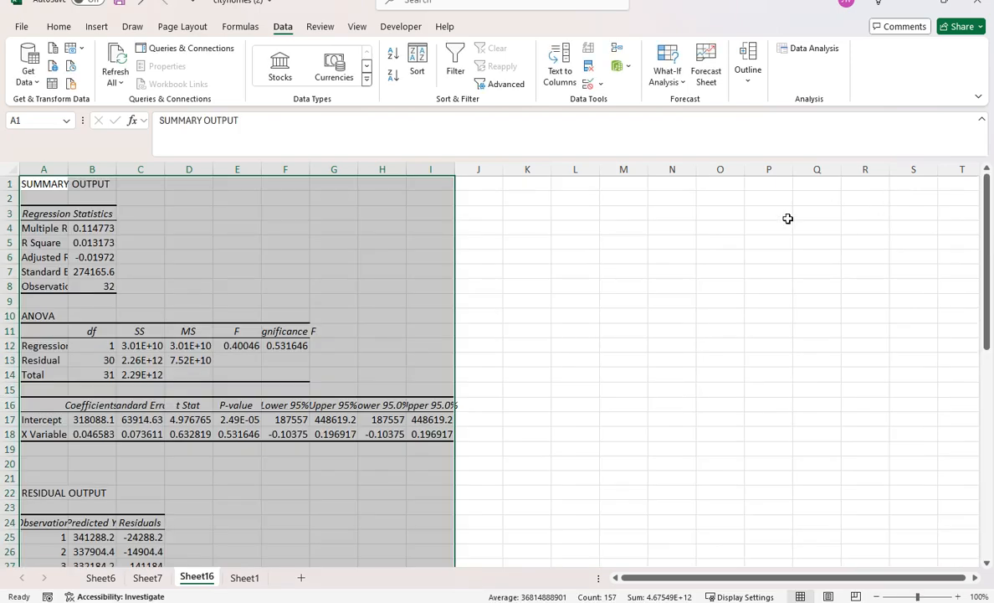
- Autofit column A of the new regression output and fill the intercept and X Variable 1 coefficients with yellow
double_click(68, 168)
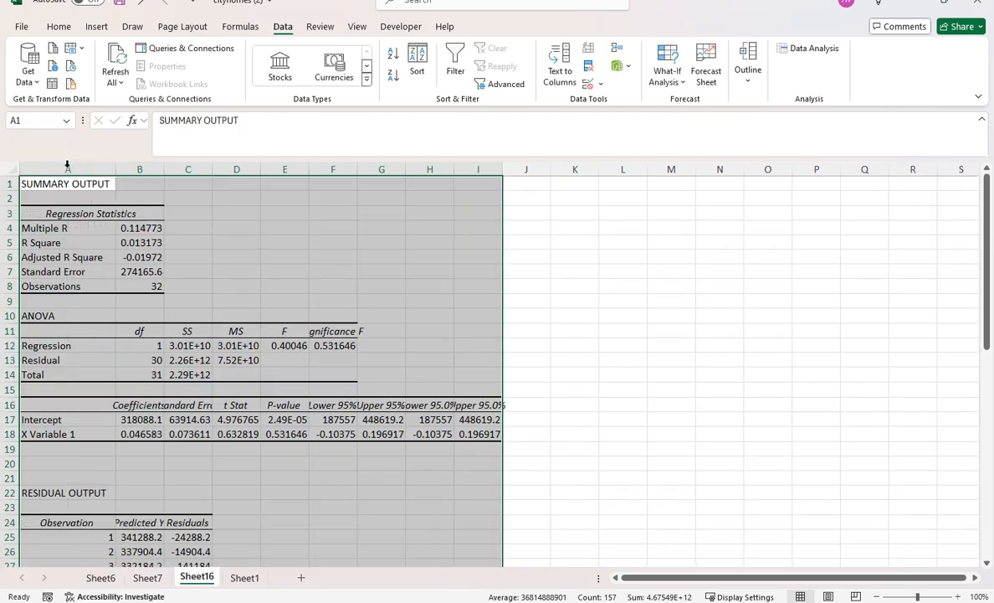
drag(134, 420, 140, 435)
click(59, 26)
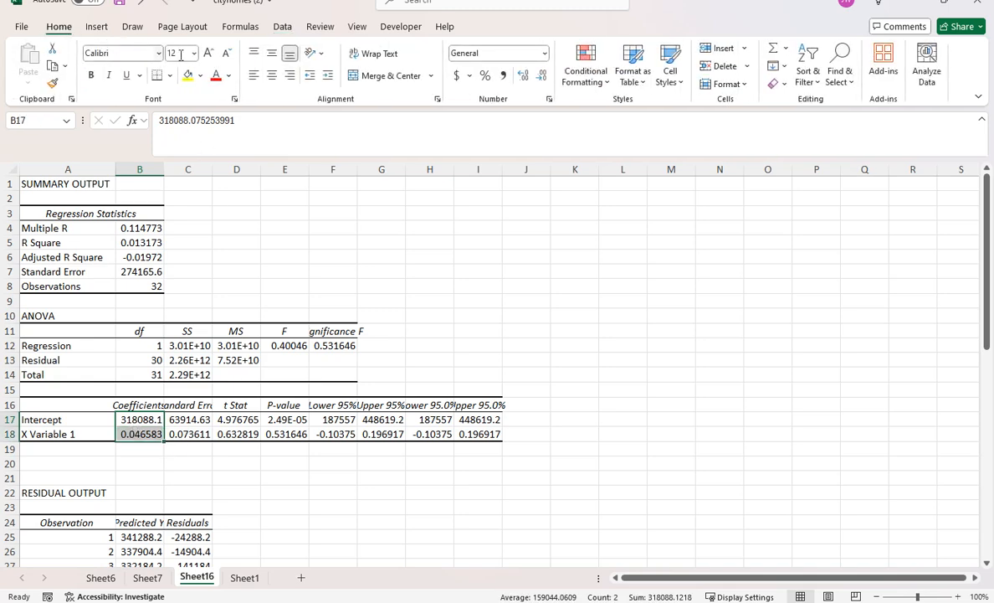
click(187, 74)
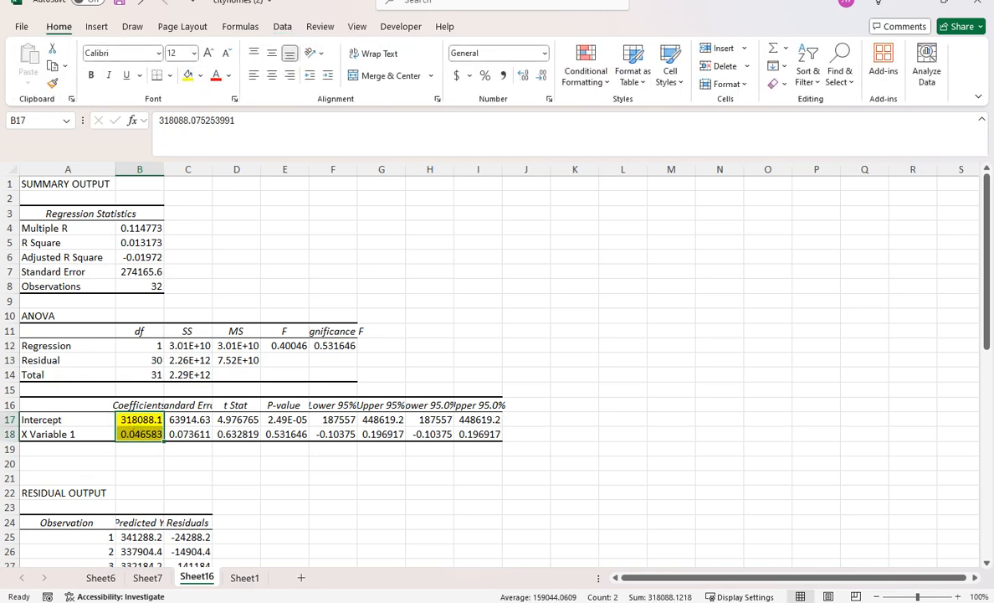
- In the zyBooks window, enter .046583 as the slope and 318088.1 as the intercept of the population regression equation
drag(2, 114, 371, 31)
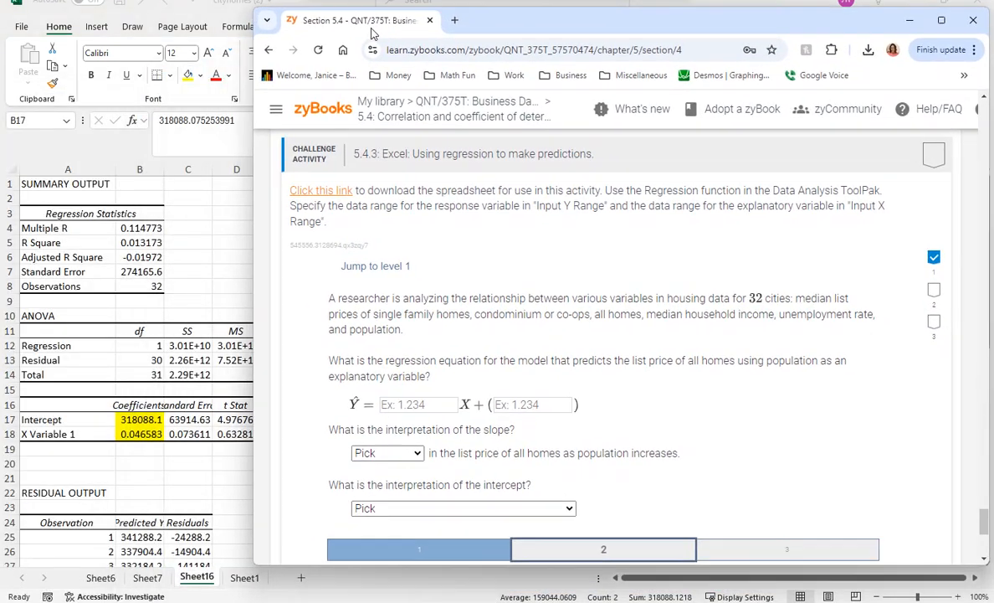
click(414, 406)
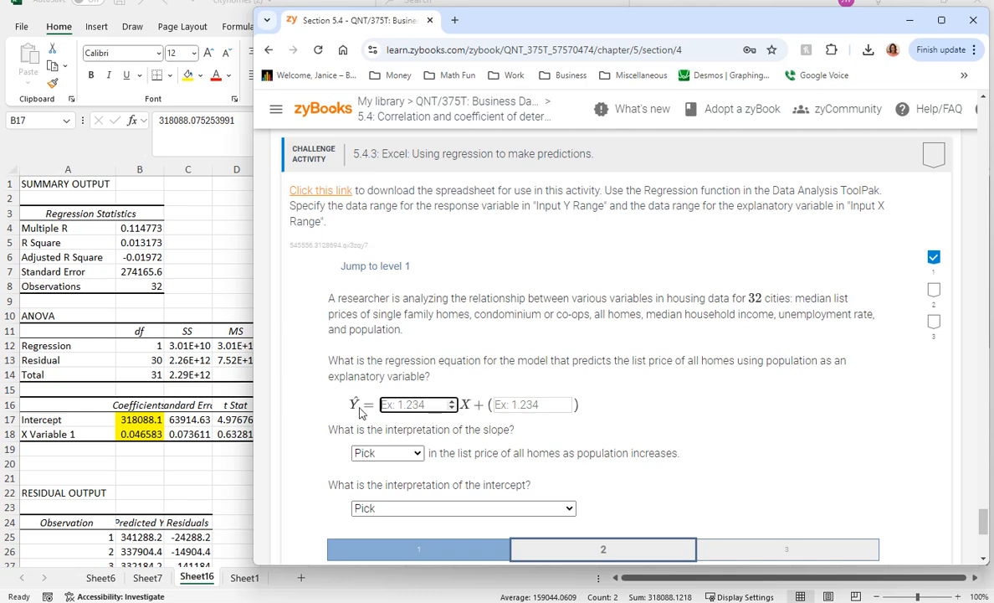
text(.)
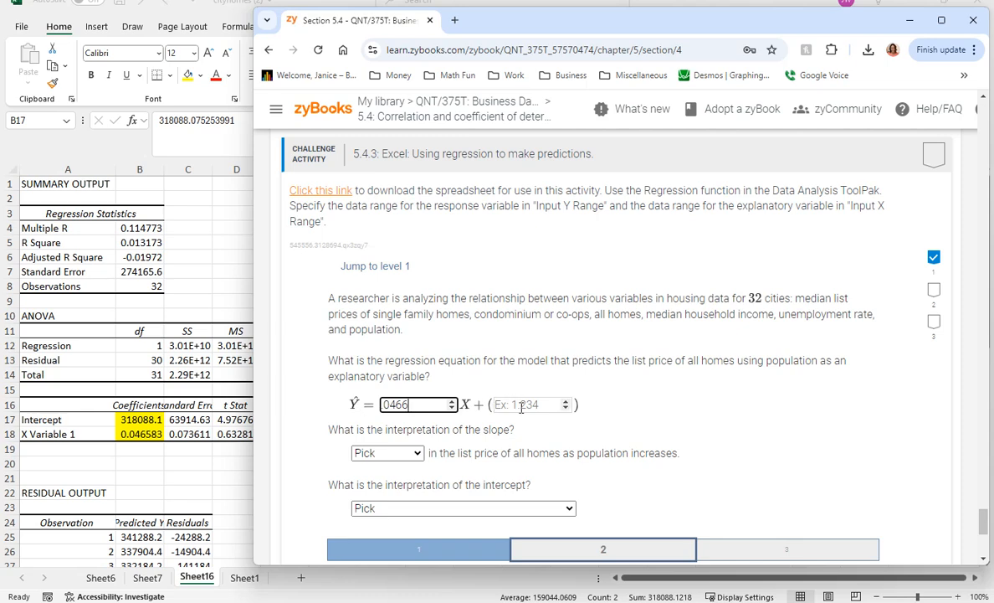
key(BackSpace)
click(519, 406)
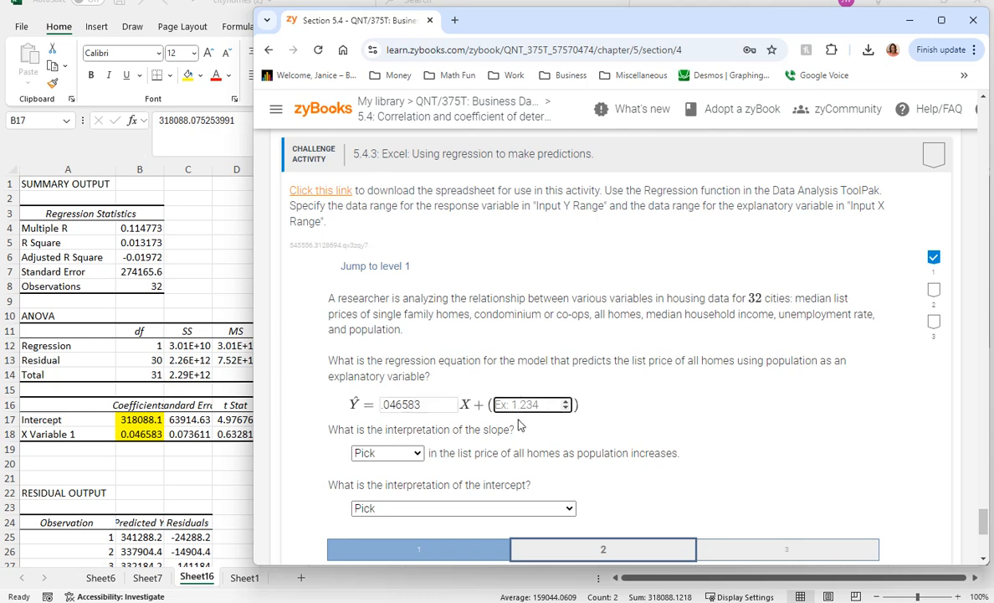
text(318088.1)
- Set the slope interpretation to "An increase" and the intercept interpretation to "List price of all homes when population is 0"
click(412, 457)
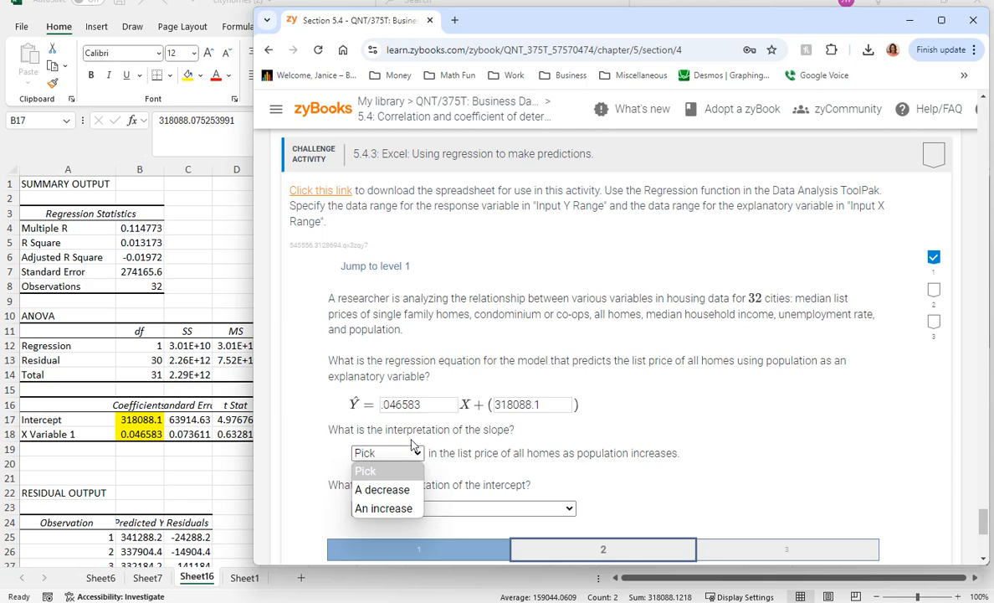
click(410, 508)
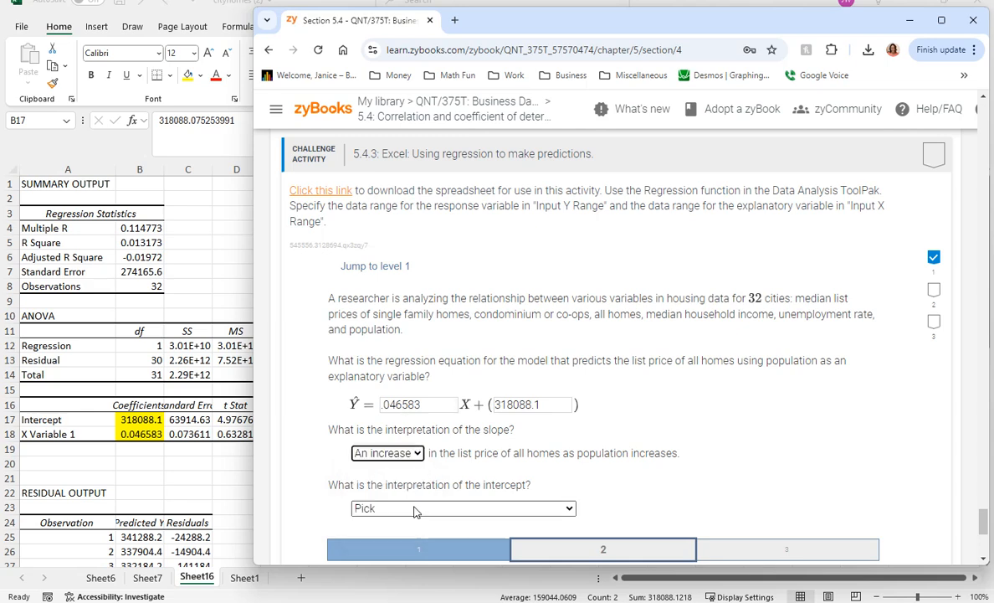
click(566, 509)
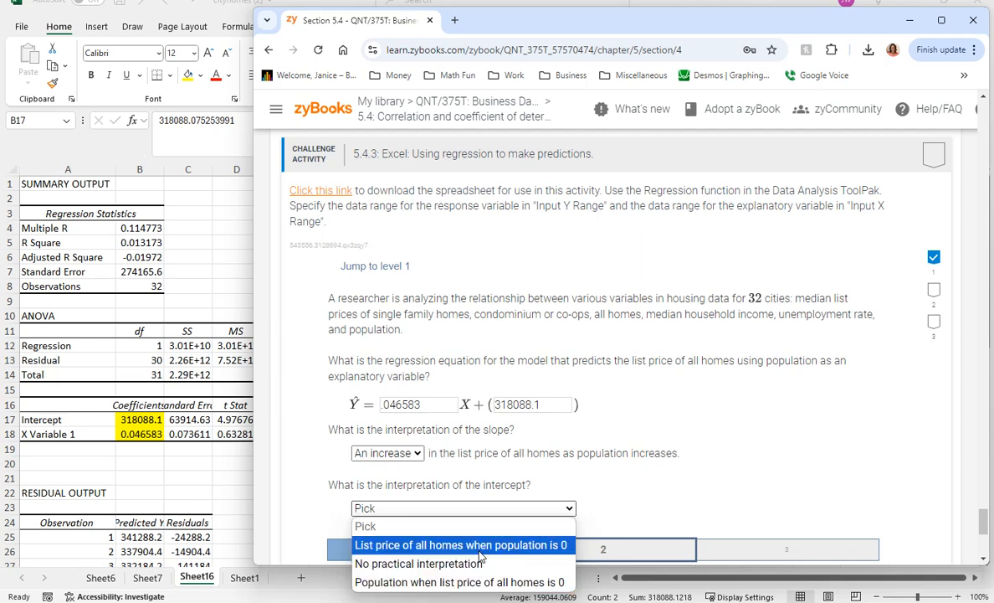
click(480, 551)
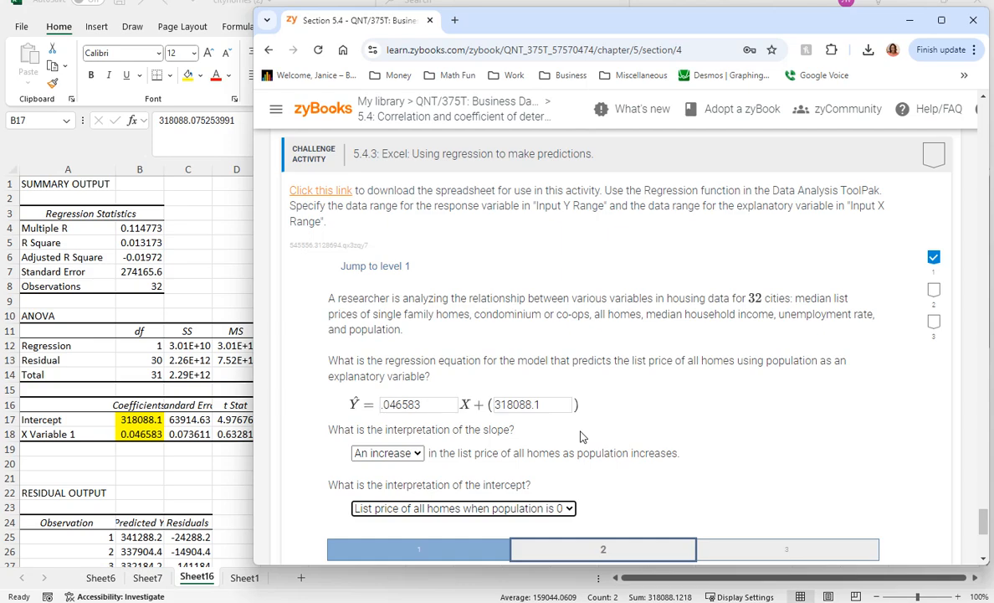
click(466, 510)
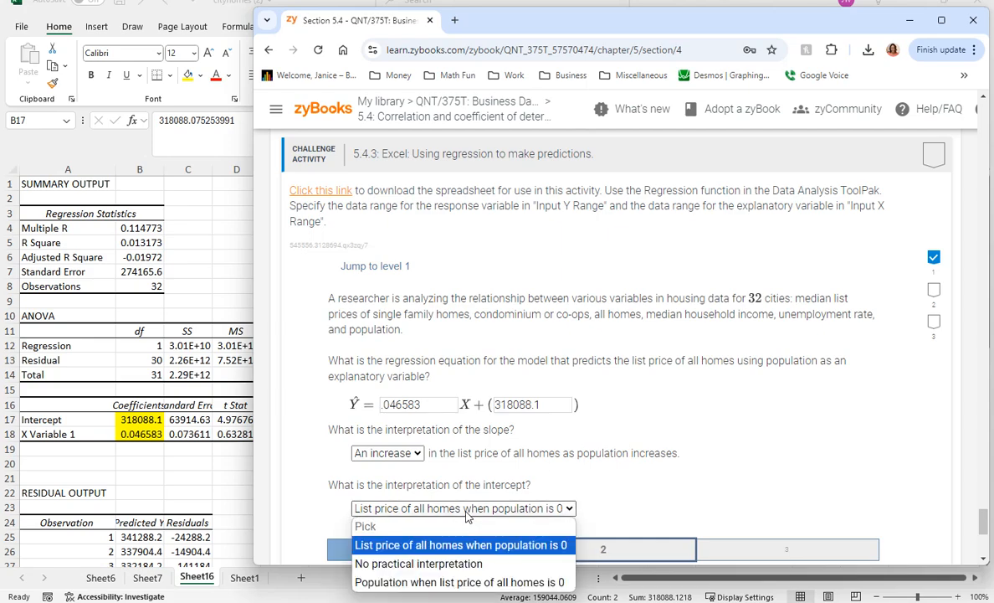
click(466, 512)
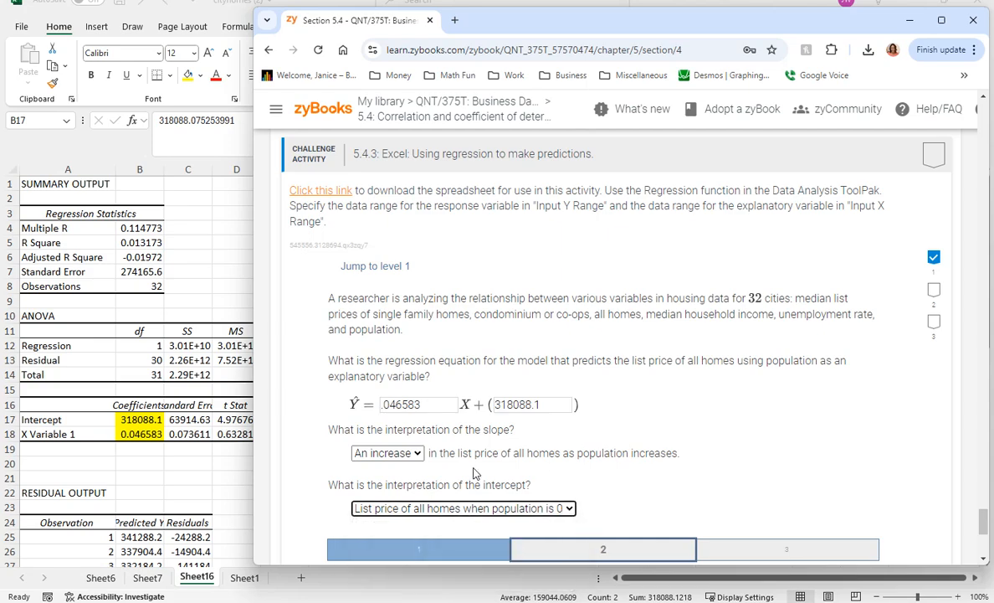
- Submit the level 2 population regression answers for checking and load the next level 2 question
scroll(434, 479, down, 1)
click(367, 515)
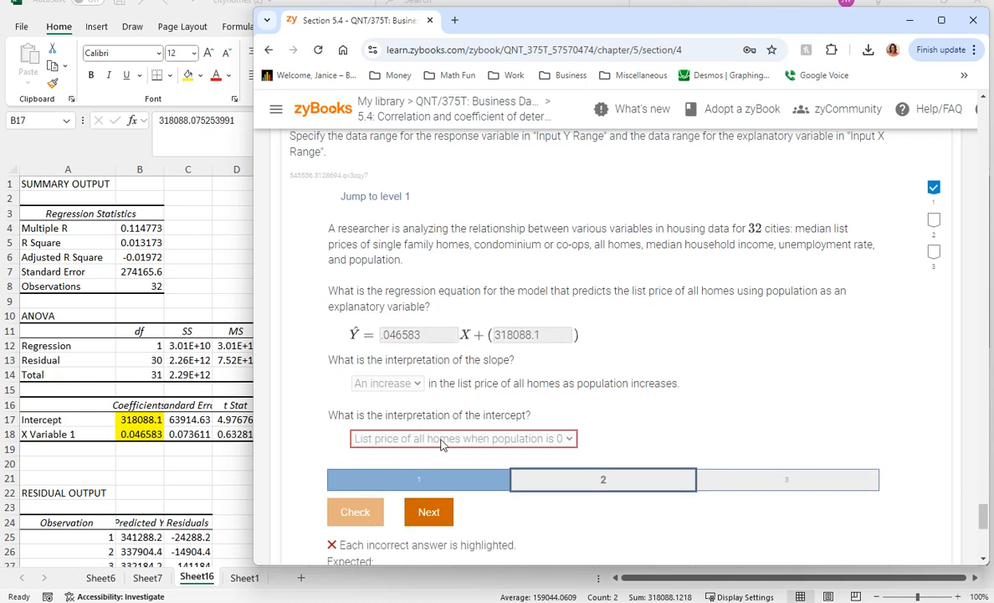
scroll(446, 441, down, 1)
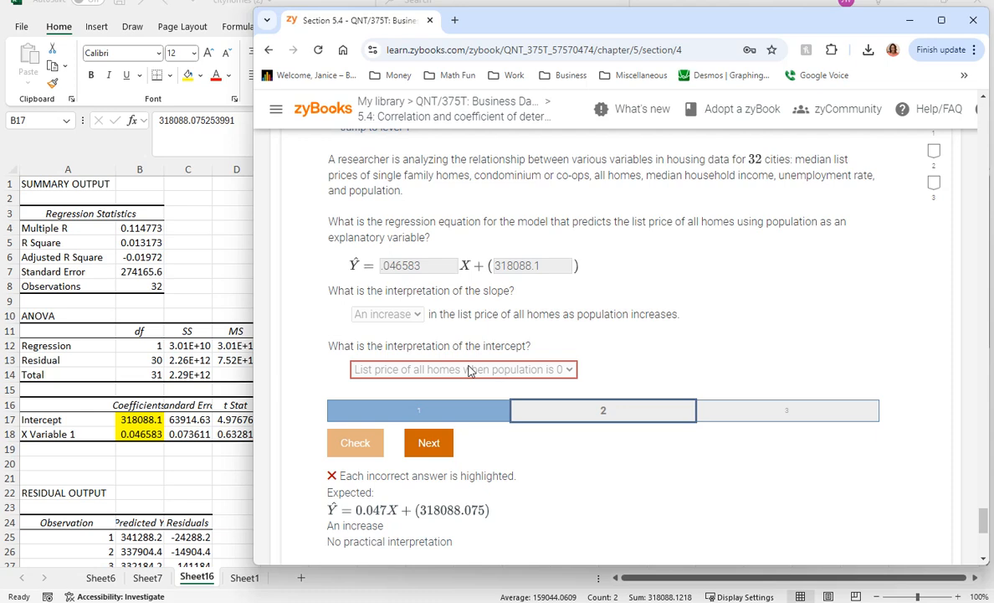
click(429, 445)
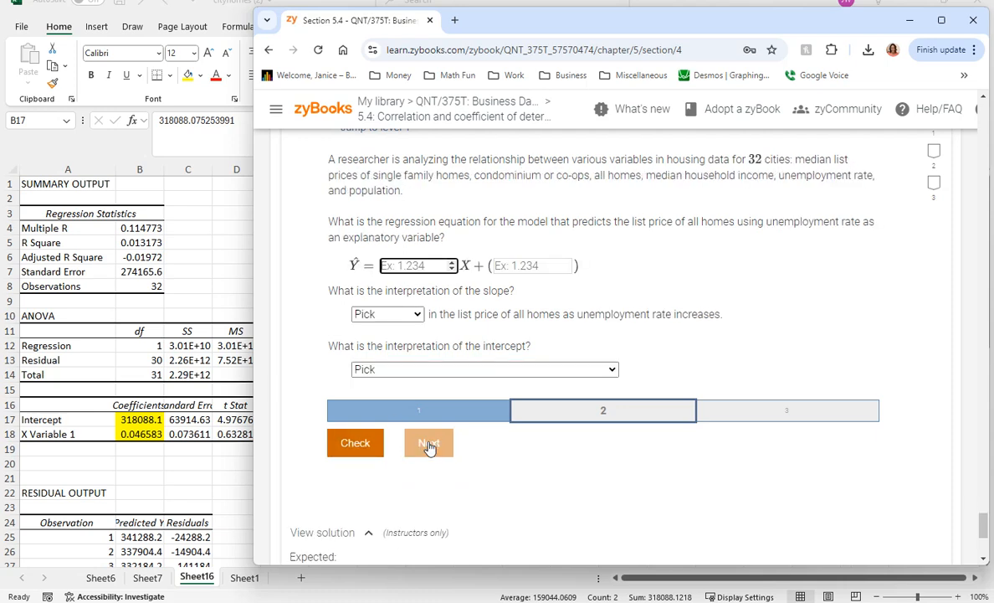
scroll(429, 445, up, 1)
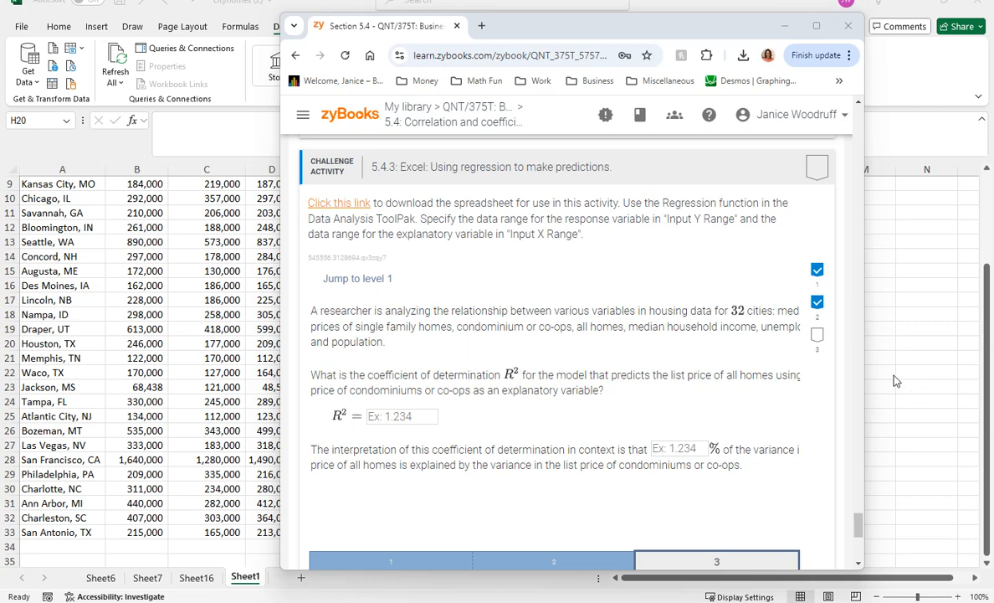
- Widen the zyBooks window to read the full level 3 R² question, and open a new Regression analysis in Excel
drag(865, 382, 930, 380)
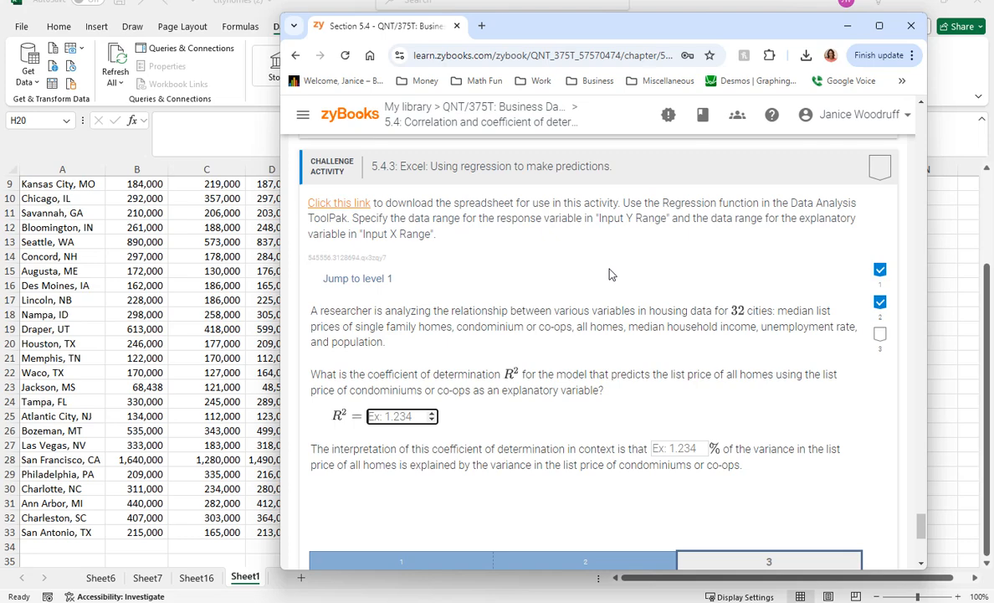
drag(393, 31, 0, 32)
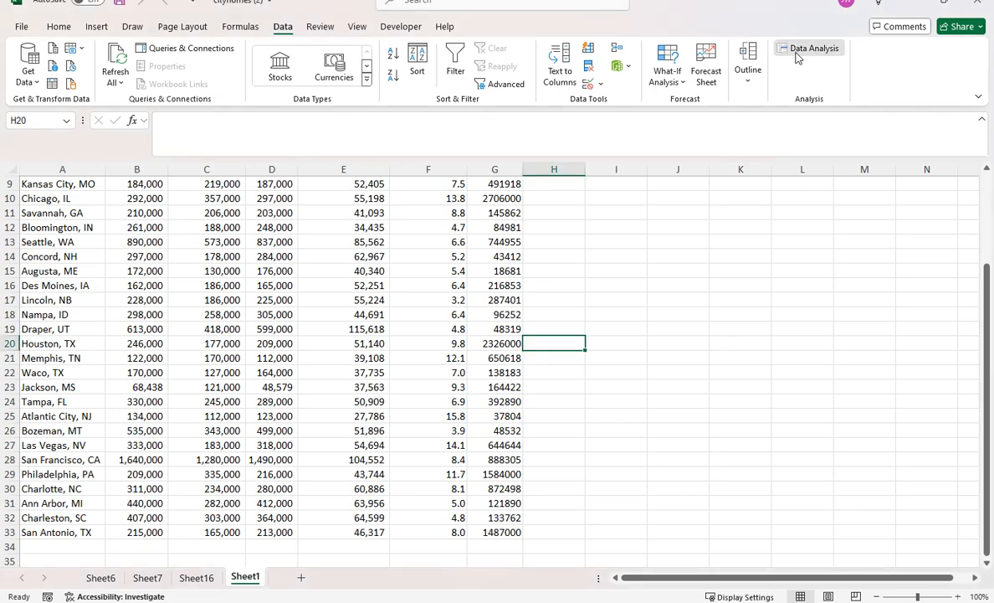
click(808, 48)
click(895, 256)
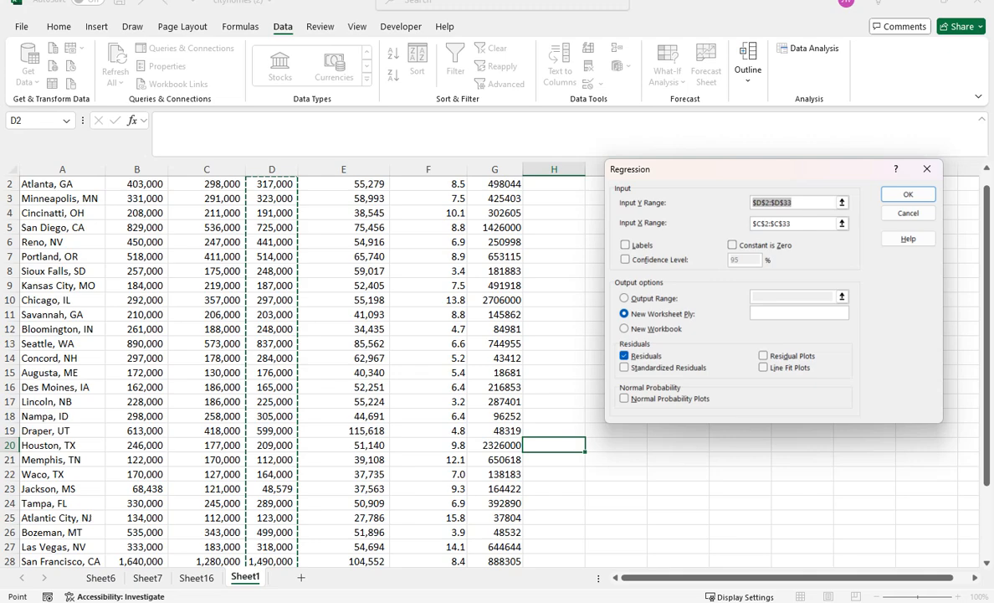
- Check the Y range D2:D33 (All homes) and X range C2:C33 (Condo or co-op), and run the regression to a new worksheet
click(829, 202)
scroll(287, 224, up, 1)
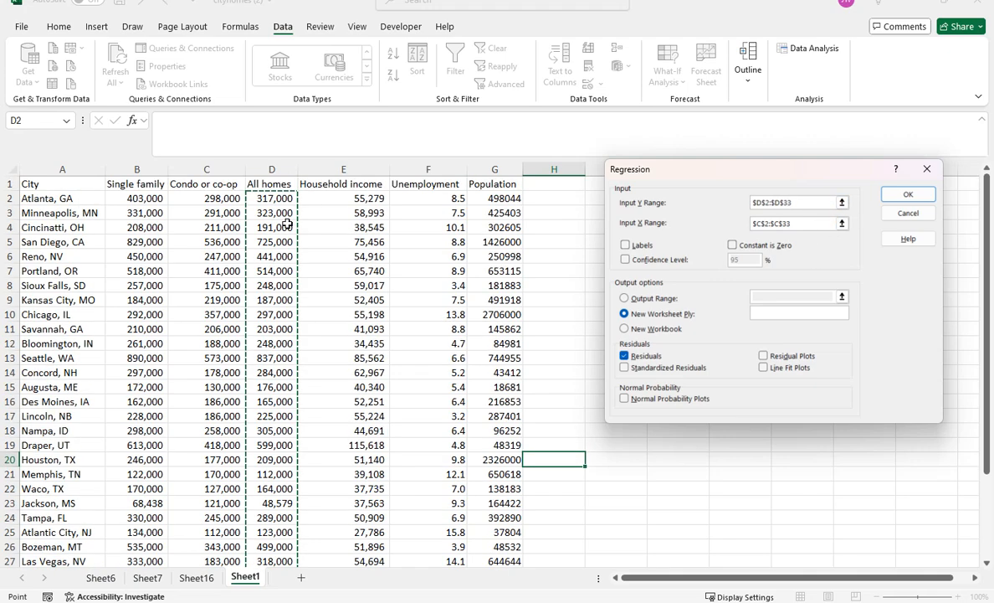
click(769, 224)
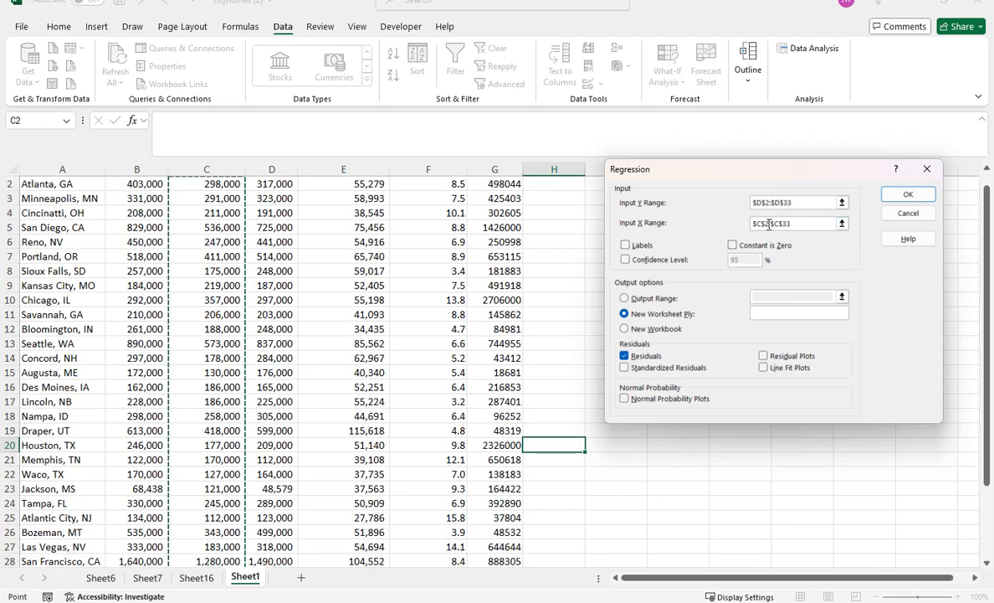
scroll(191, 241, up, 1)
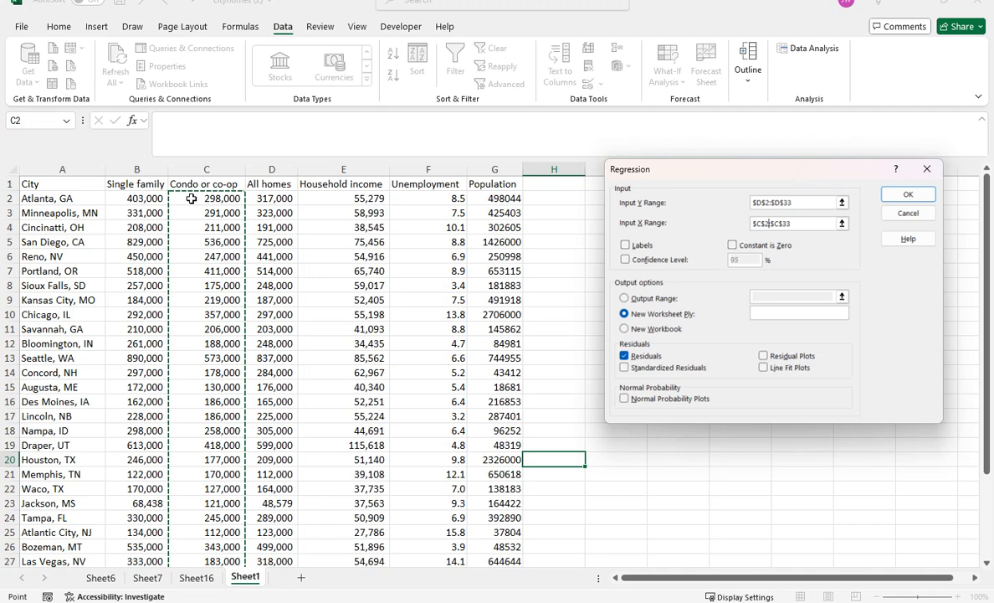
click(893, 195)
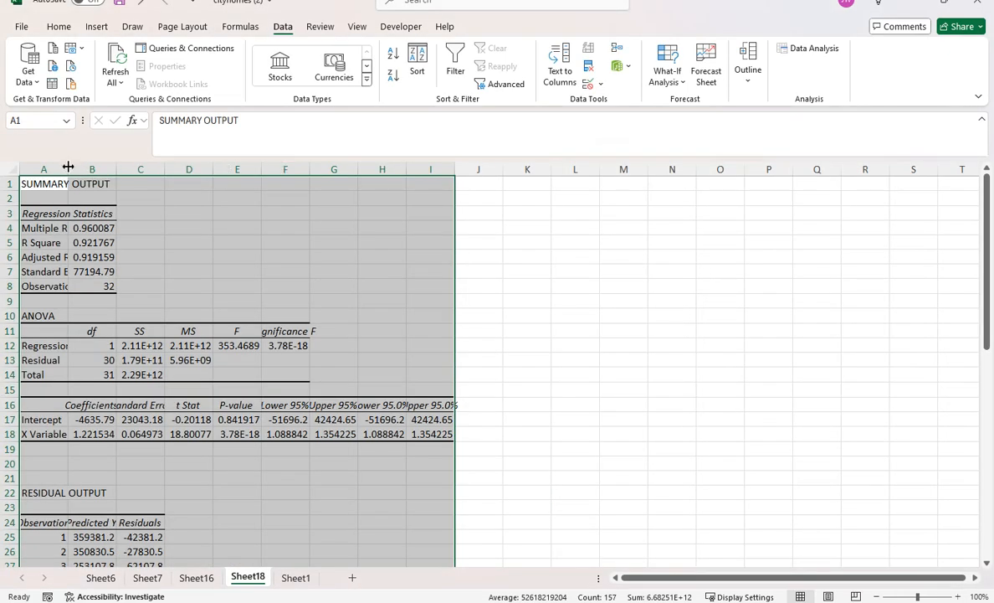
- Autofit column A of the new regression output and fill the R Square label and value with yellow
double_click(68, 167)
drag(84, 243, 131, 253)
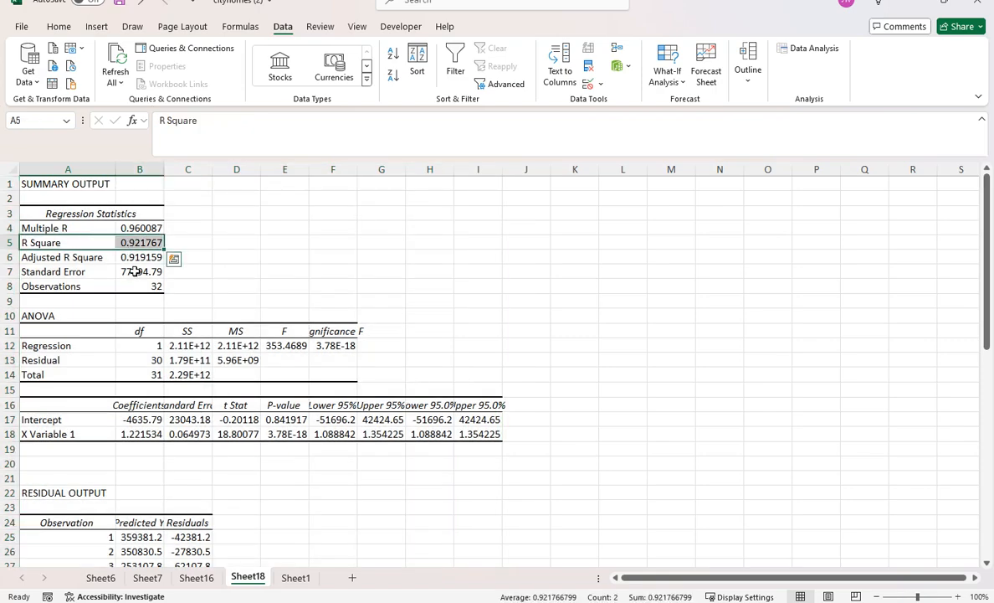
click(58, 26)
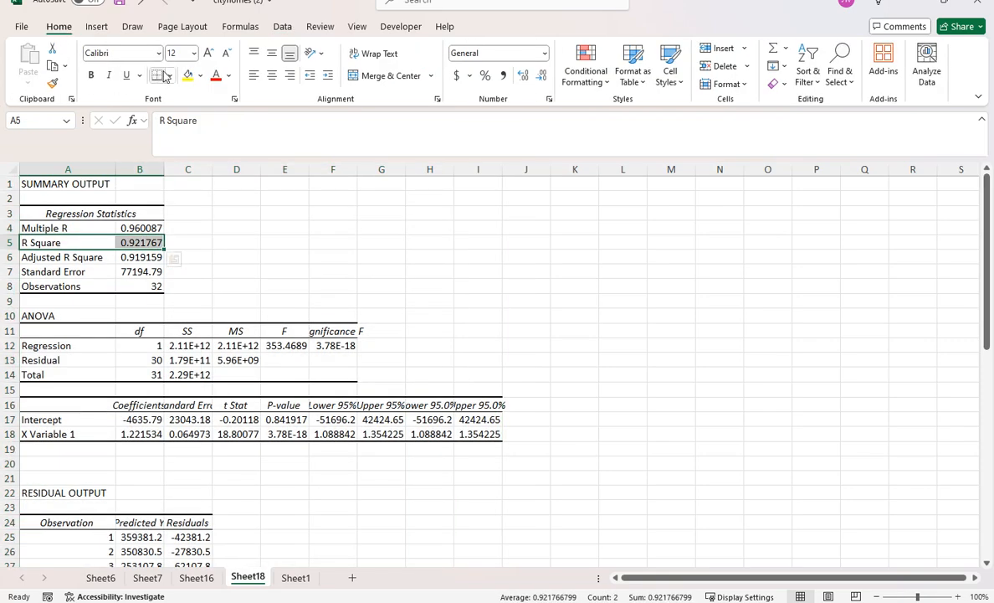
click(188, 75)
- Switch to zyBooks, place its window beside the regression output, and enter .921767 as the R² answer
key(alt+Tab)
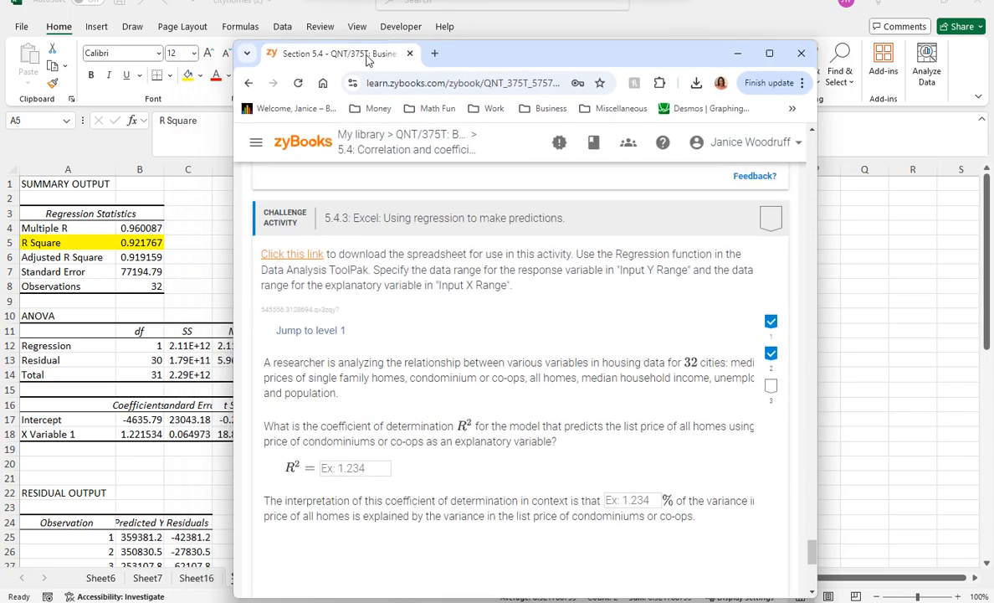
drag(354, 60, 380, 59)
click(374, 468)
scroll(374, 398, down, 1)
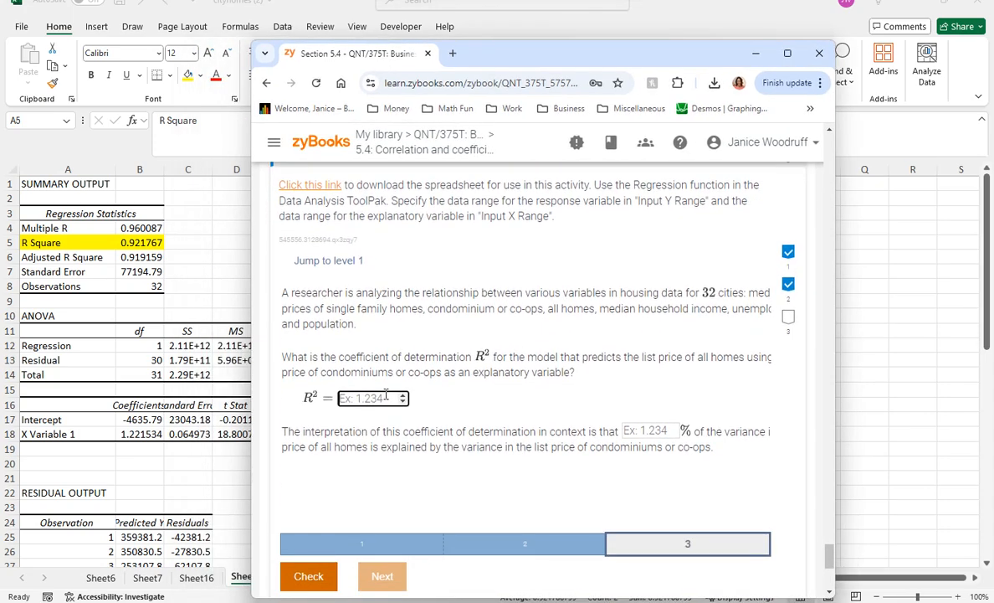
click(387, 397)
text(921767)
- Enter 92 as the percentage of variance explained and submit the level 3 answers for checking
click(651, 428)
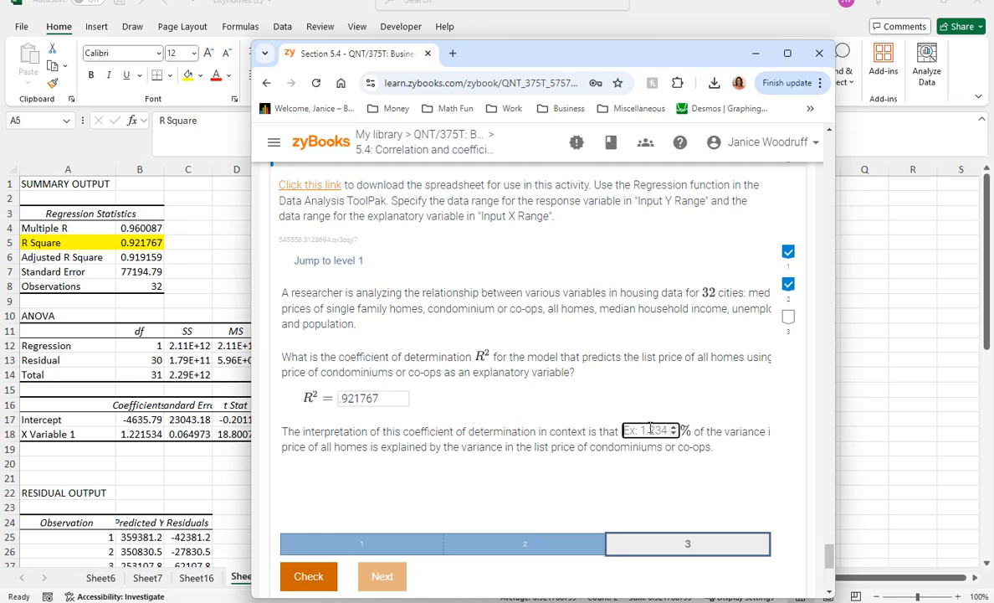
text(92)
click(322, 578)
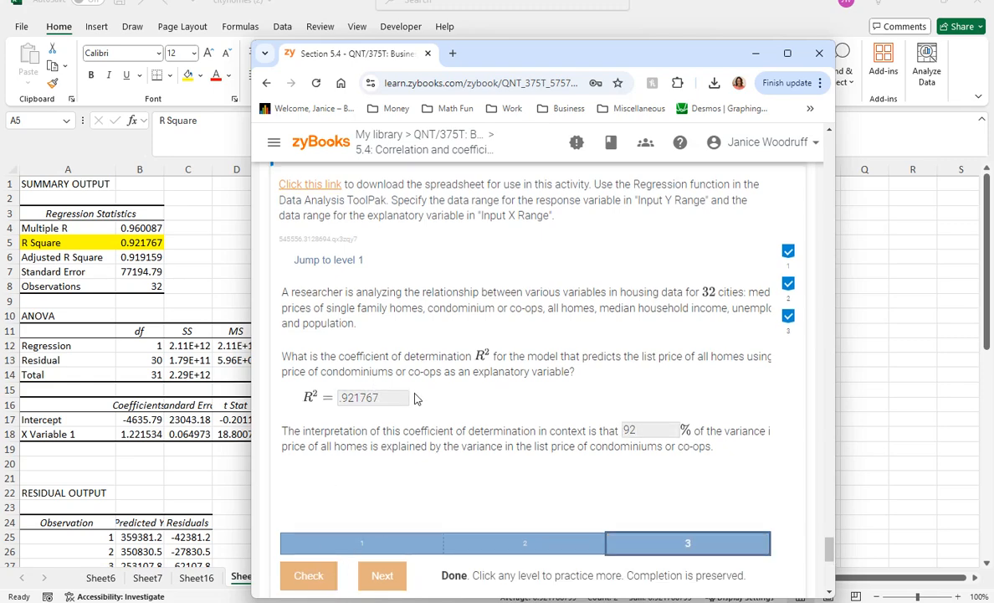